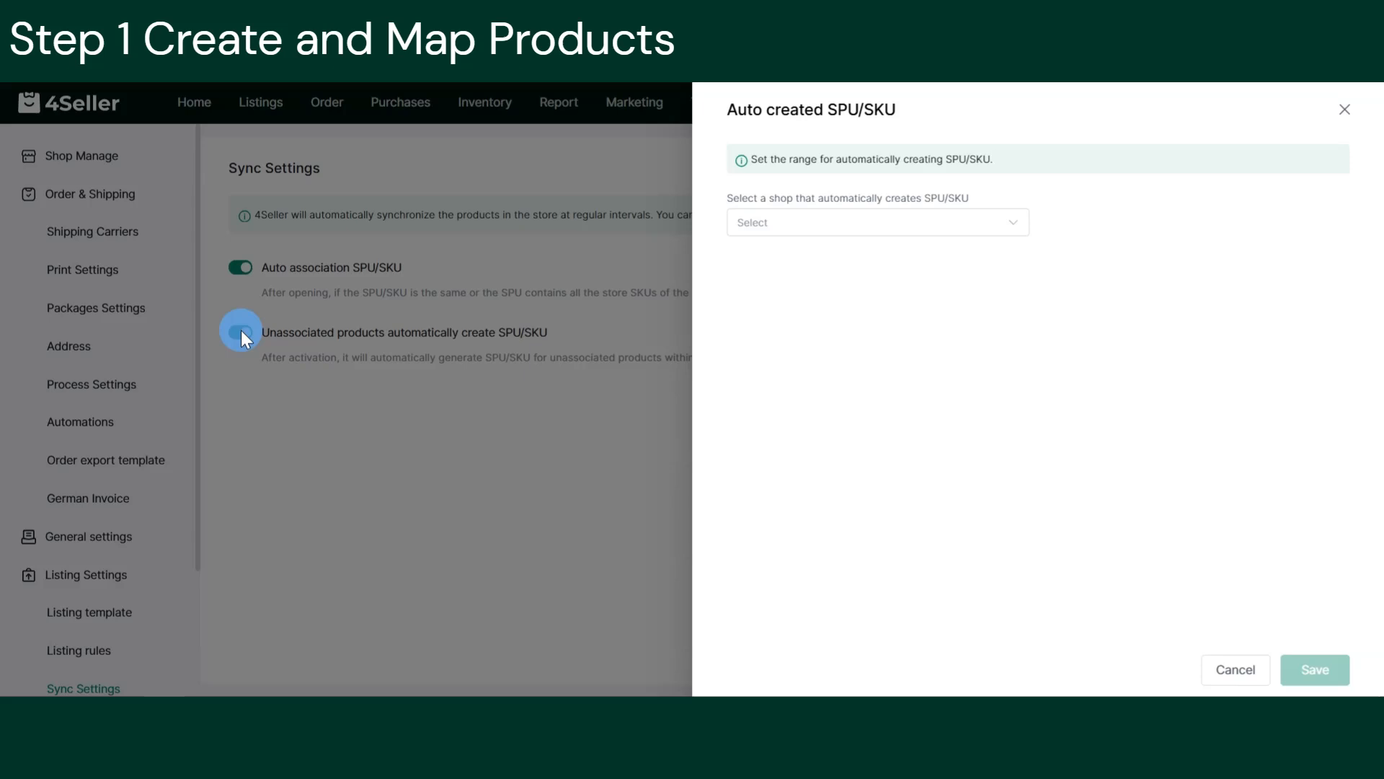
Auto-create SPU/SKUs for the TikTok(Site) TIKTOK_UK_test1 shop from Active products only, and save.
{"action": "left_click", "coordinate": [826, 228]}
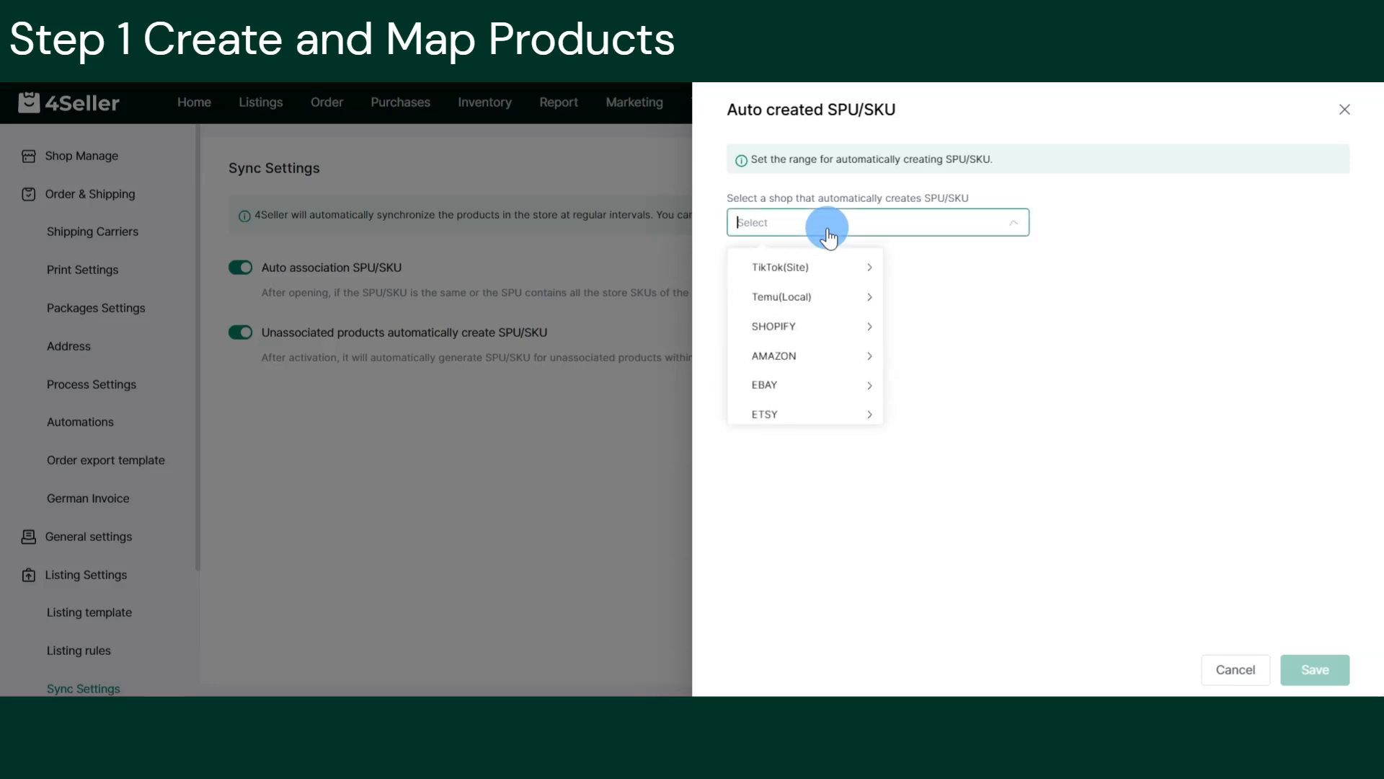
{"action": "left_click", "coordinate": [836, 283]}
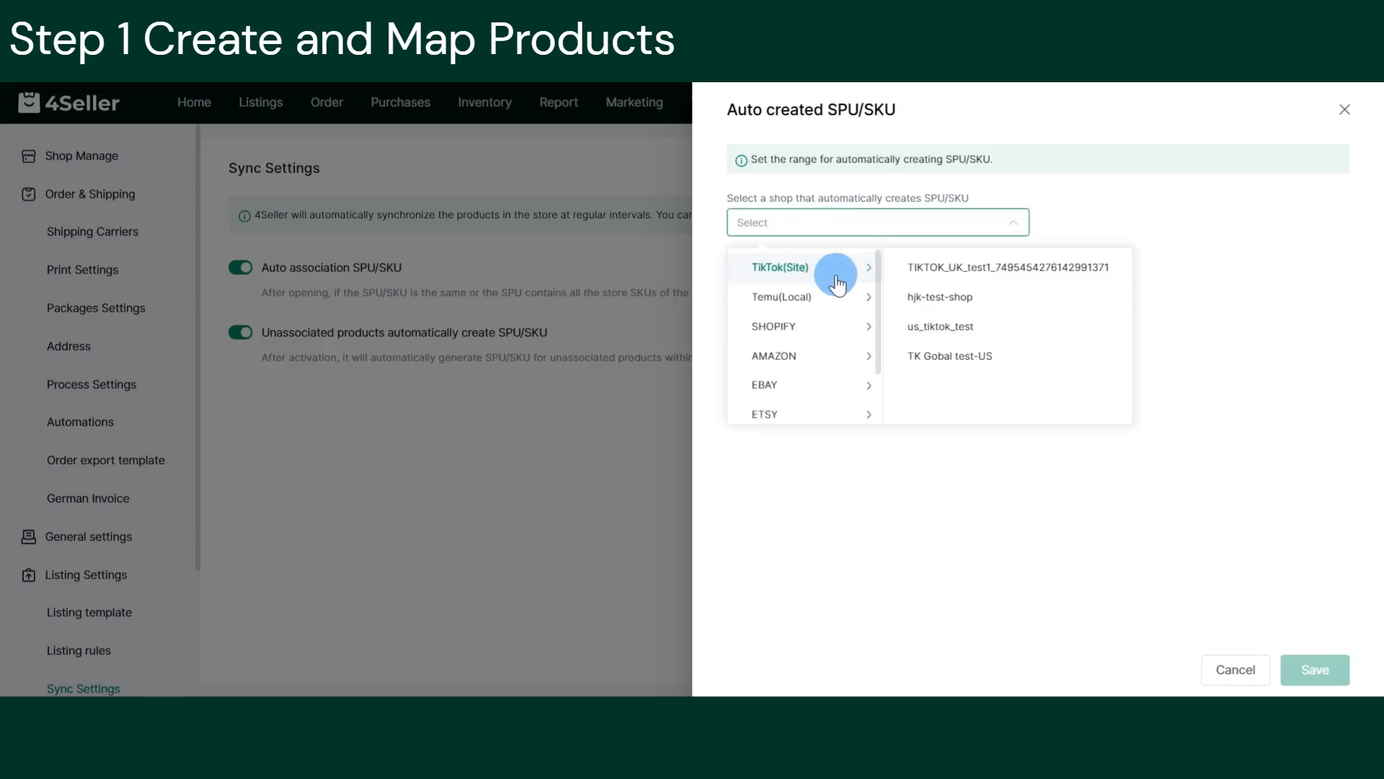
{"action": "left_click", "coordinate": [981, 273]}
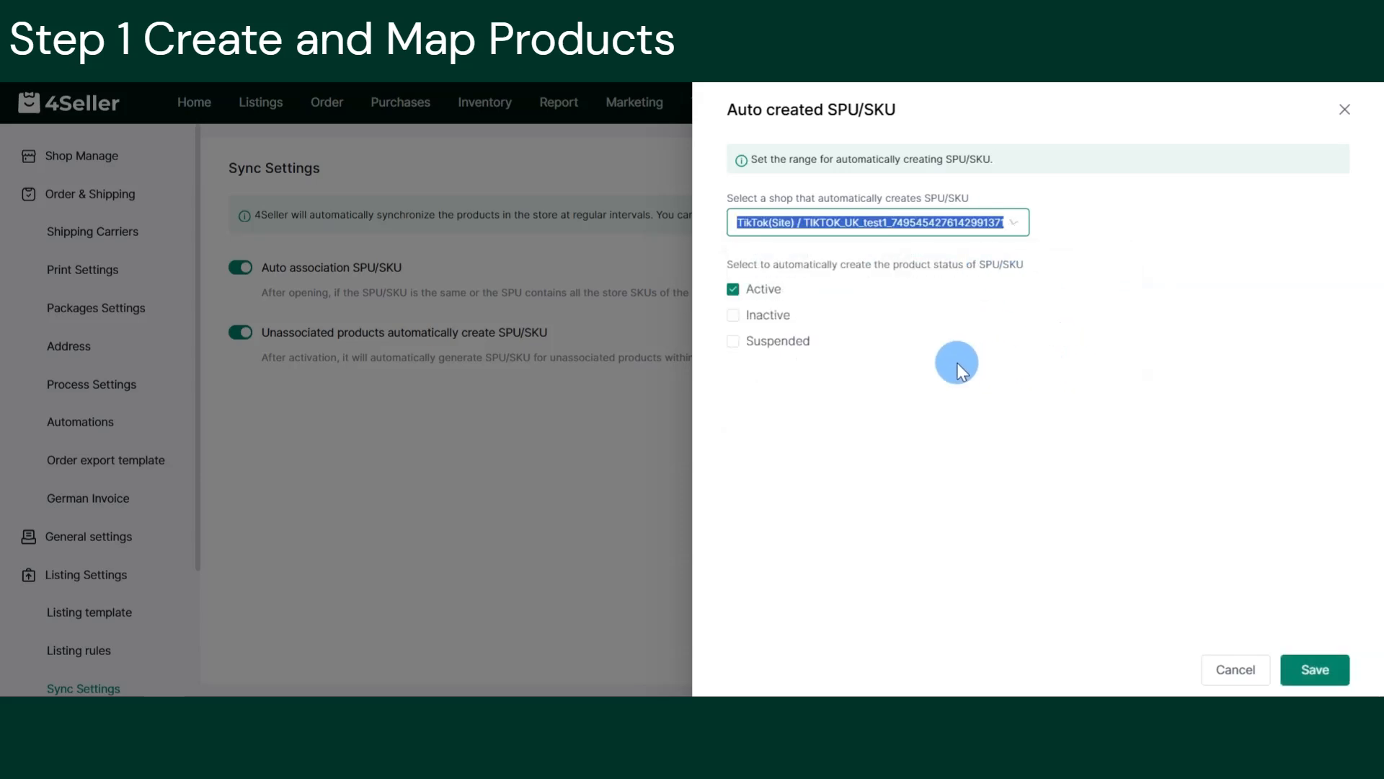
{"action": "left_click", "coordinate": [747, 324]}
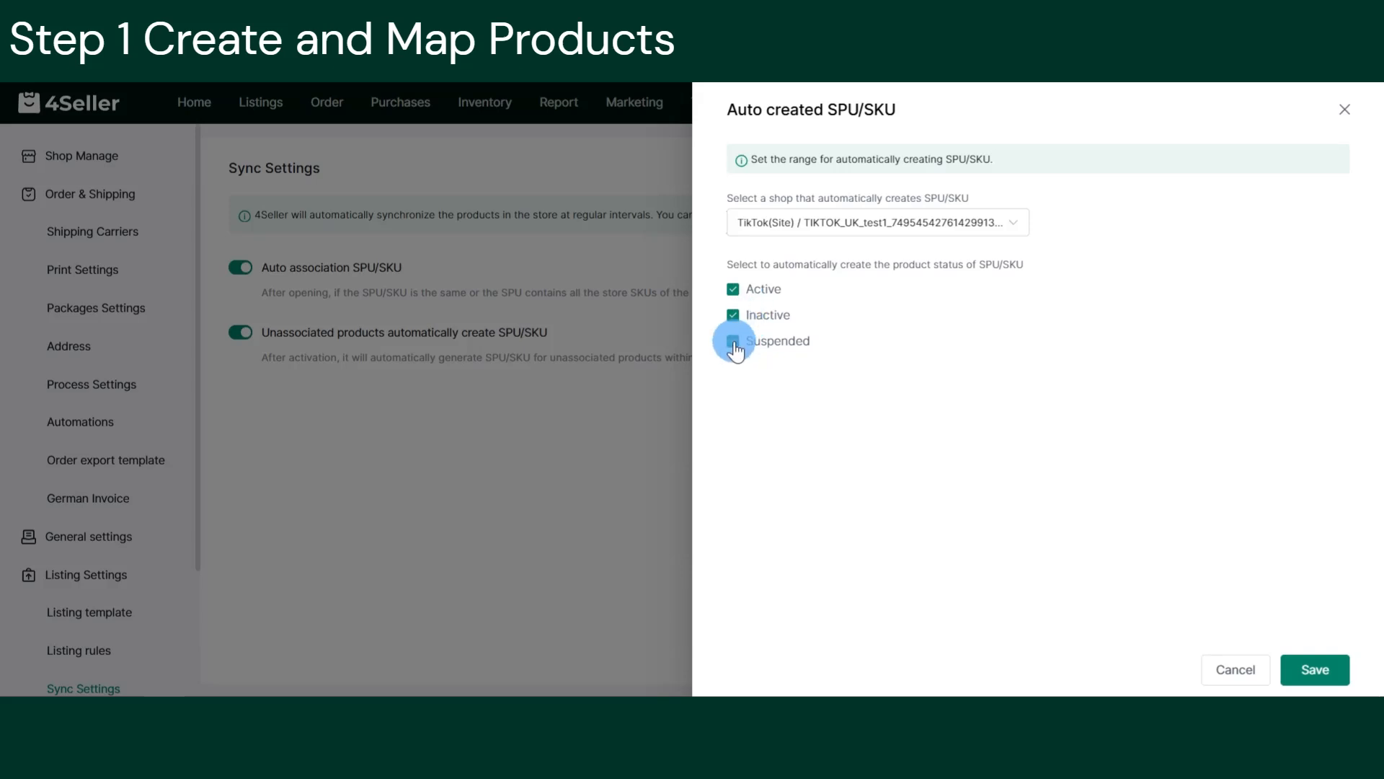
{"action": "left_click", "coordinate": [749, 314]}
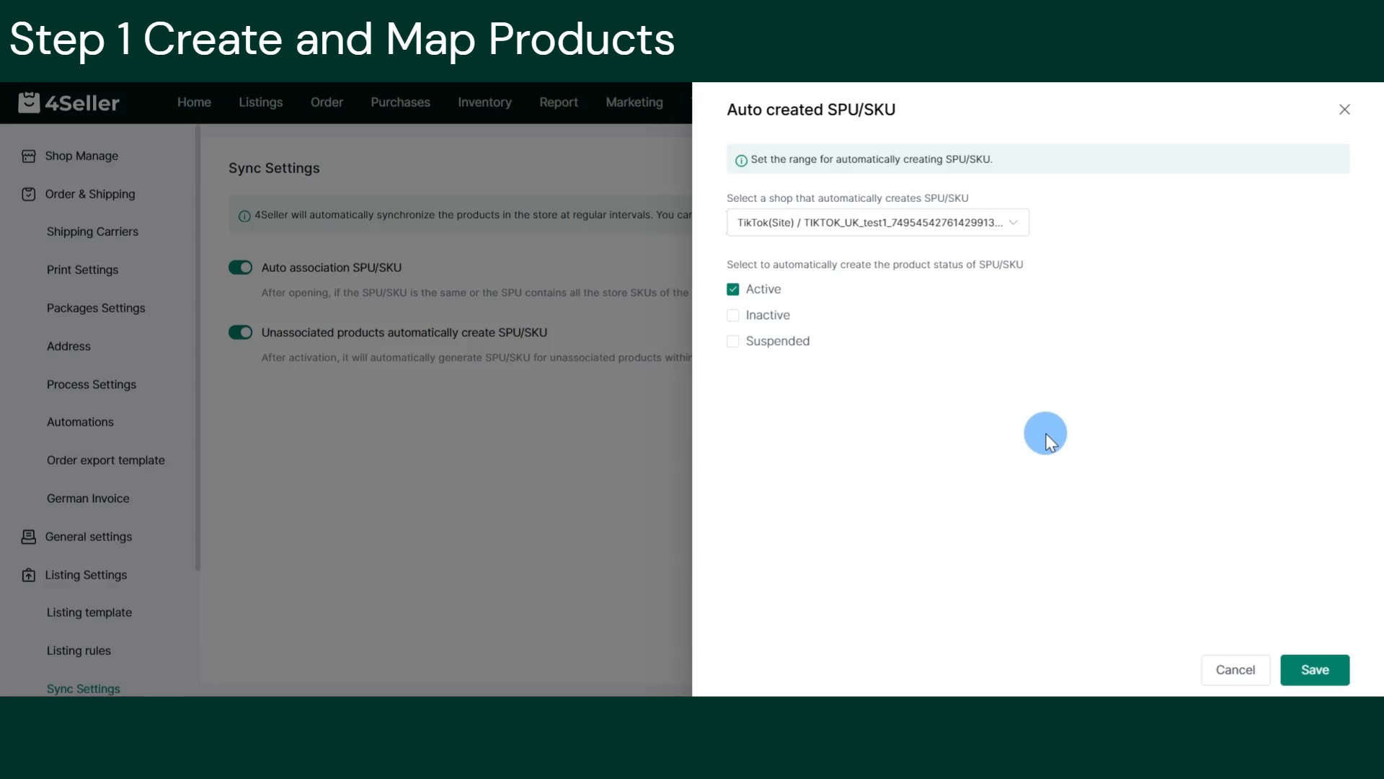
{"action": "left_click", "coordinate": [1317, 669]}
Confirm the auto-create settings and go to the Inventory > Simple products list.
{"action": "left_click", "coordinate": [832, 440]}
{"action": "left_click", "coordinate": [497, 105]}
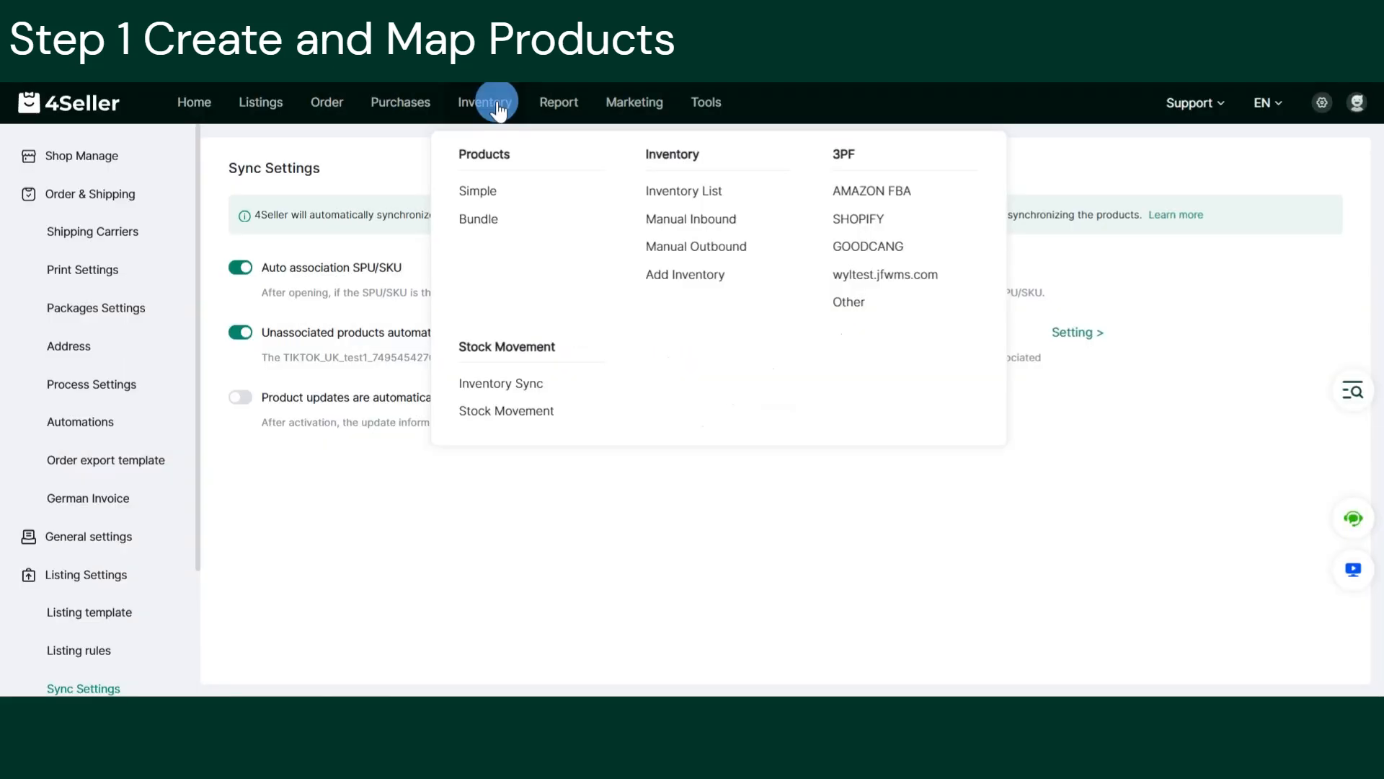
{"action": "left_click", "coordinate": [479, 192]}
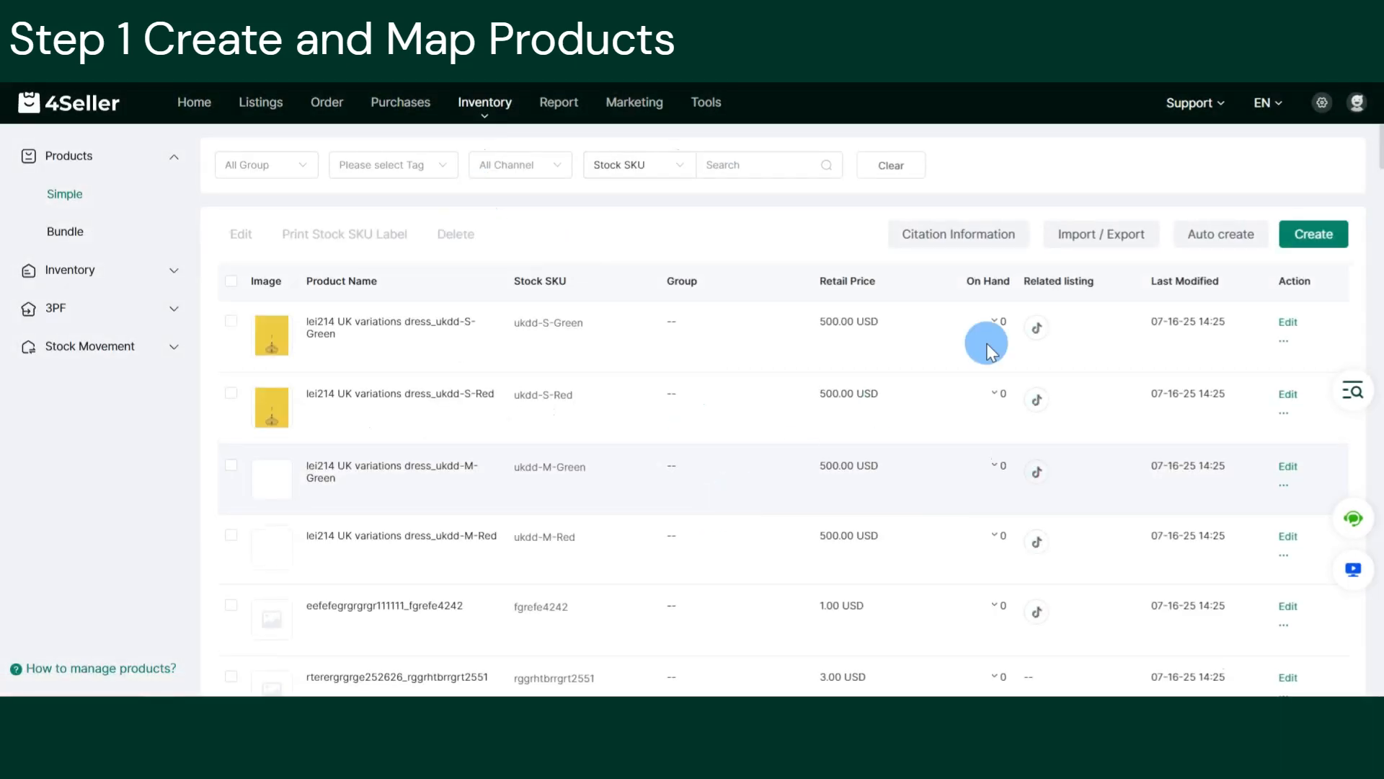
Create and save a simple product with stock SKU test1 and product name 111.
{"action": "left_click", "coordinate": [1320, 232]}
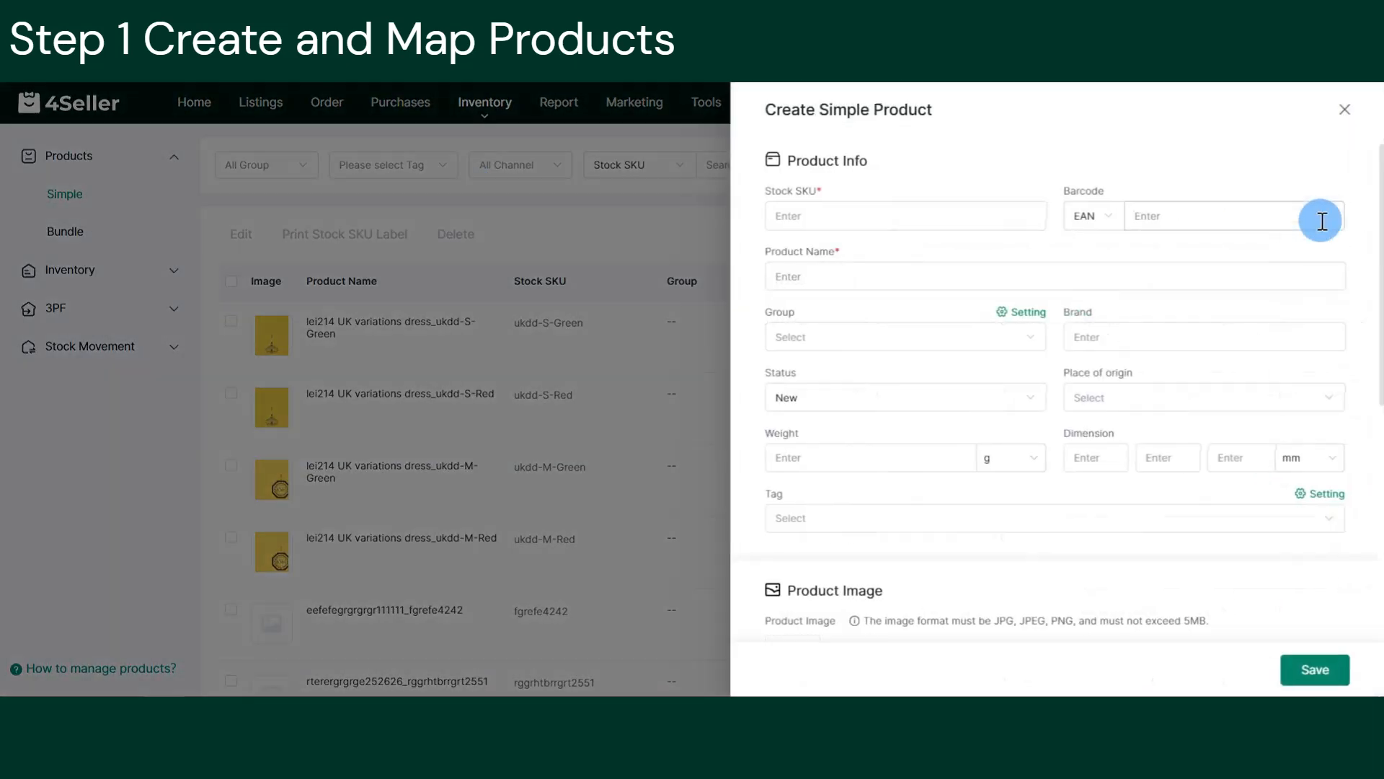
{"action": "left_click", "coordinate": [888, 220]}
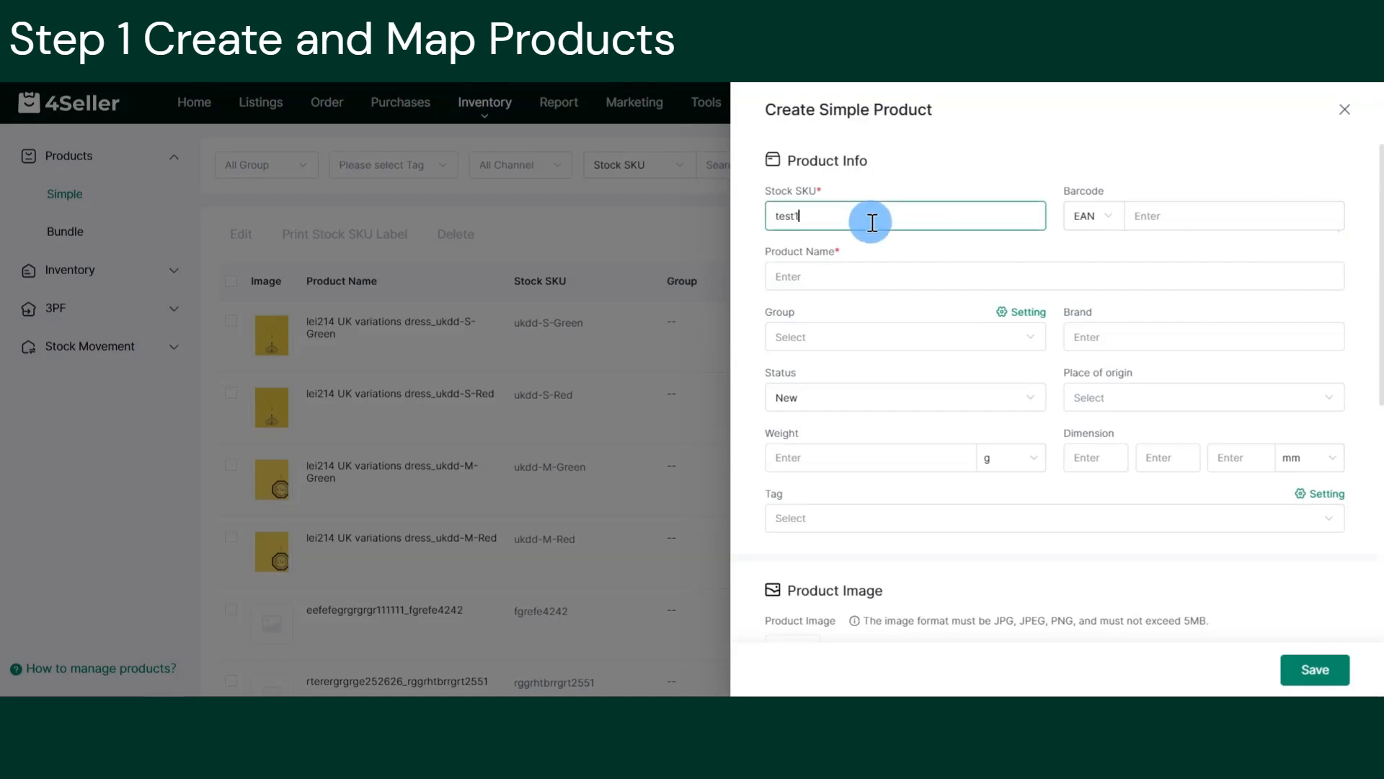
{"action": "type", "text": "test1"}
{"action": "left_click", "coordinate": [859, 278]}
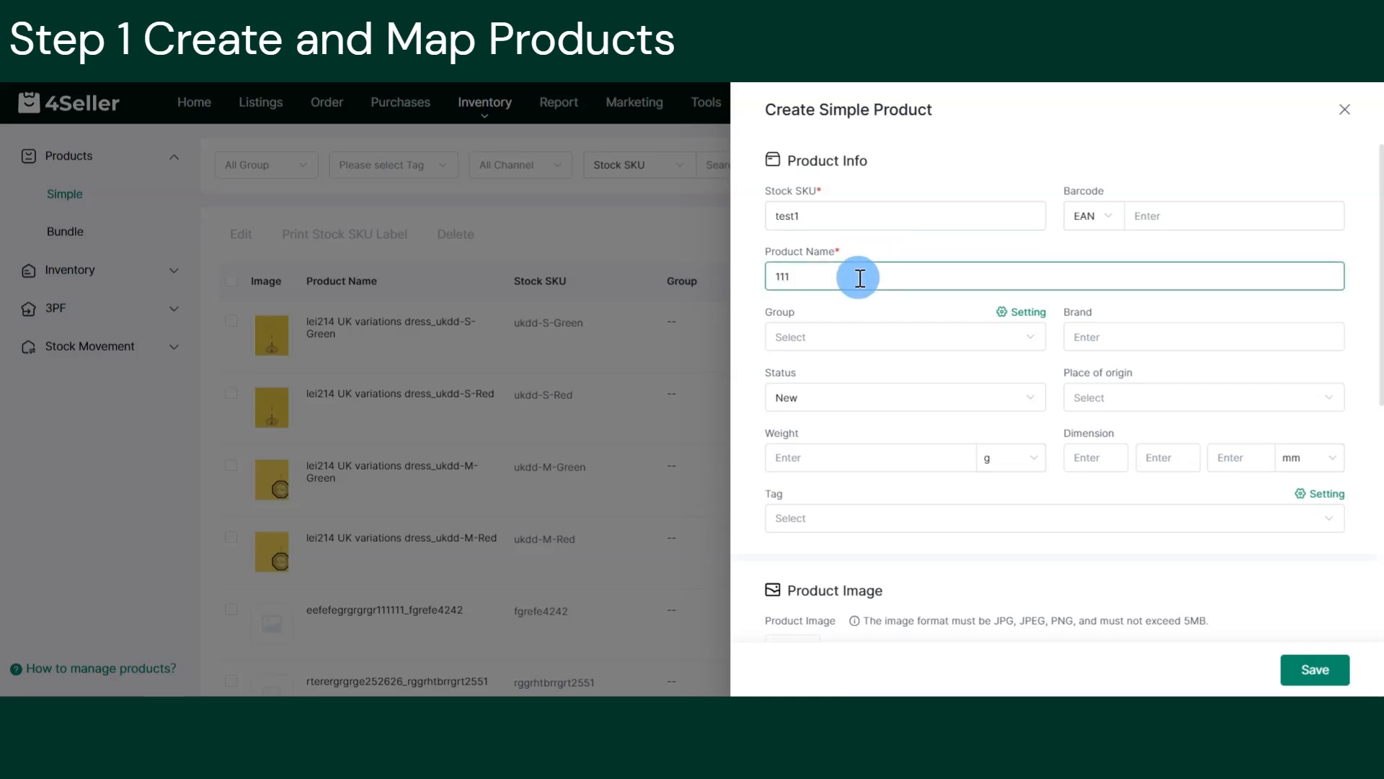
{"action": "scroll", "coordinate": [930, 306], "scroll_direction": "down", "scroll_amount": 2}
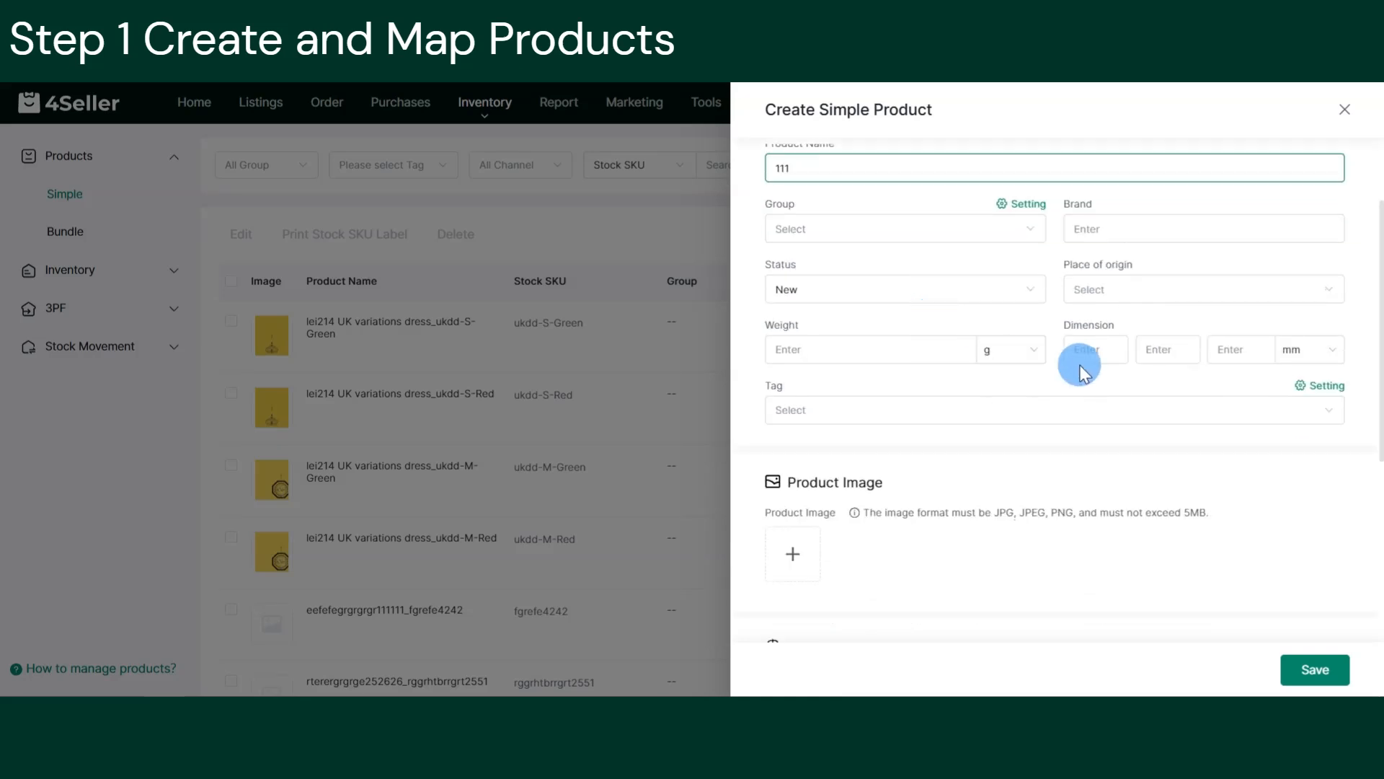
{"action": "scroll", "coordinate": [1084, 371], "scroll_direction": "down", "scroll_amount": 6}
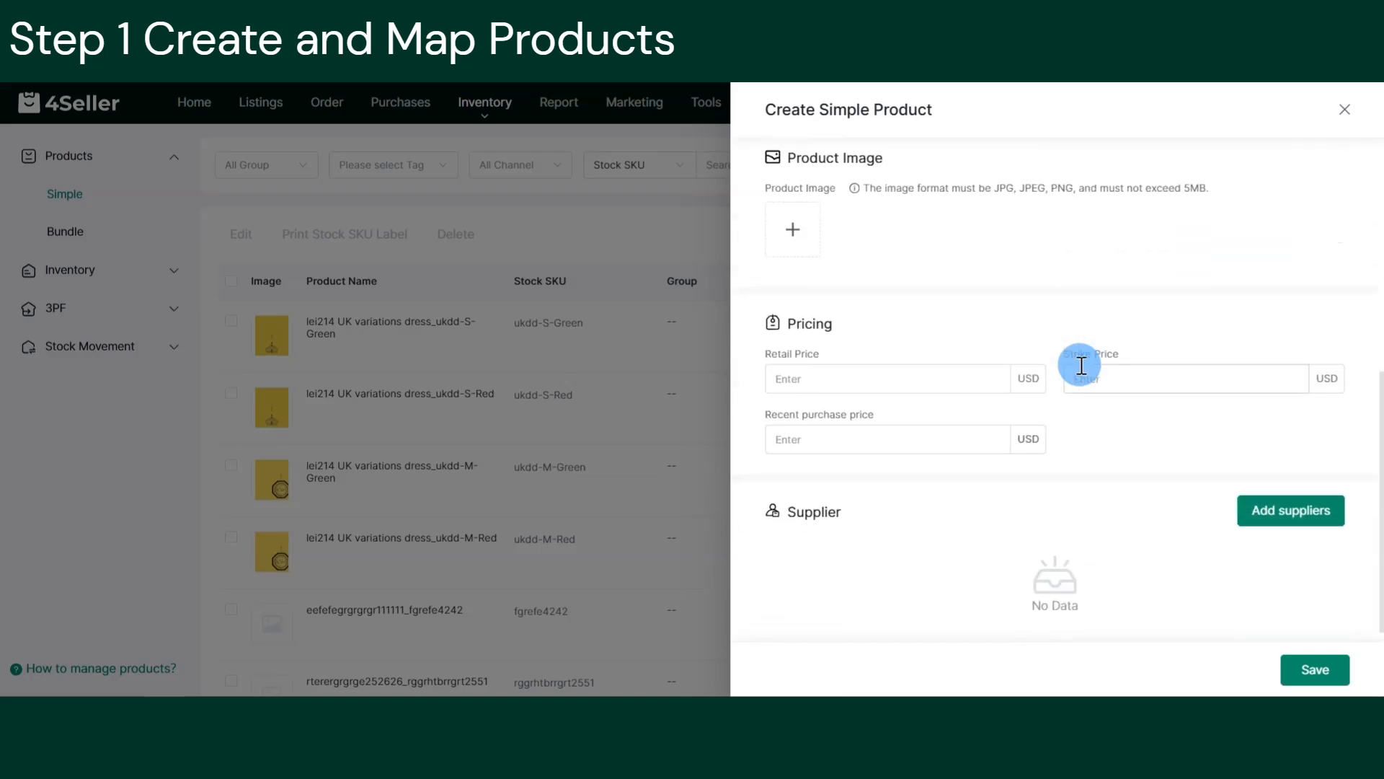
{"action": "scroll", "coordinate": [1081, 366], "scroll_direction": "down", "scroll_amount": 1}
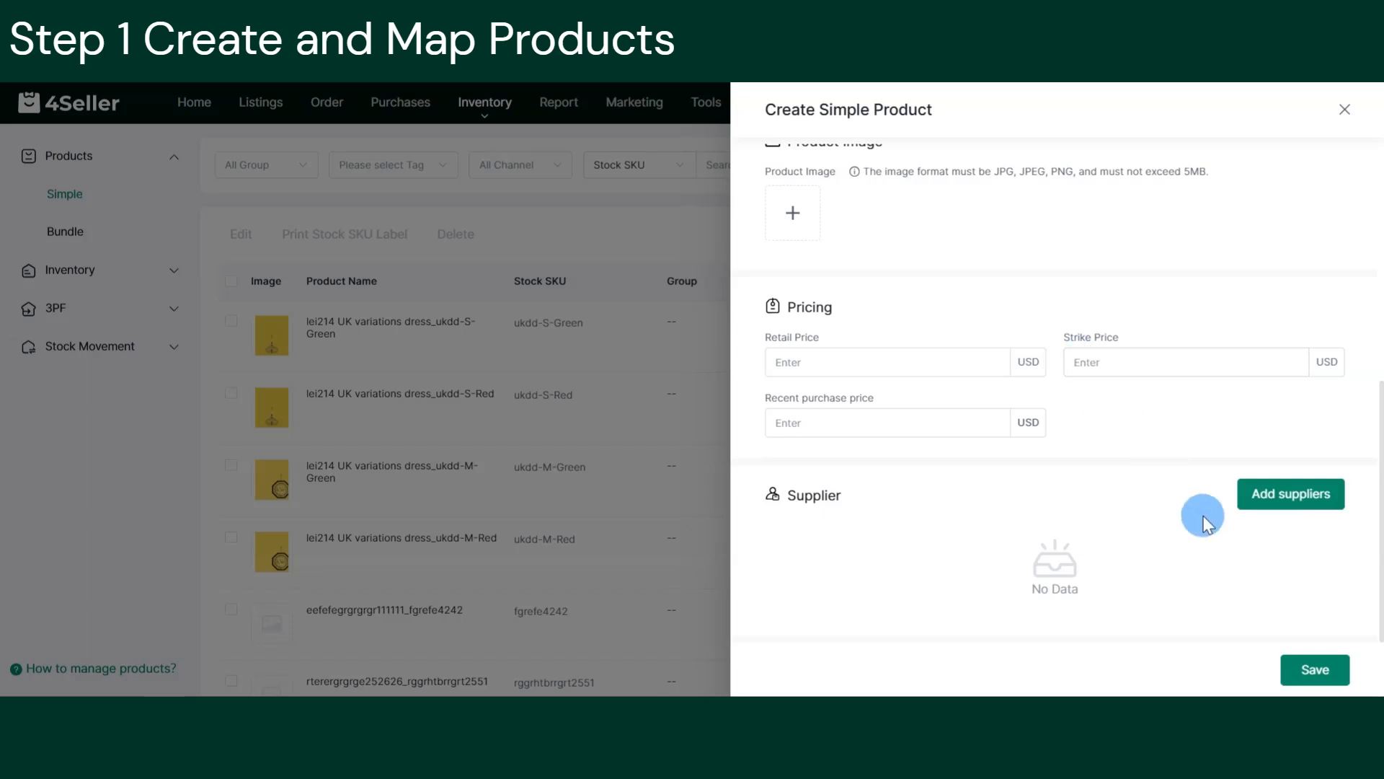
{"action": "left_click", "coordinate": [1316, 668]}
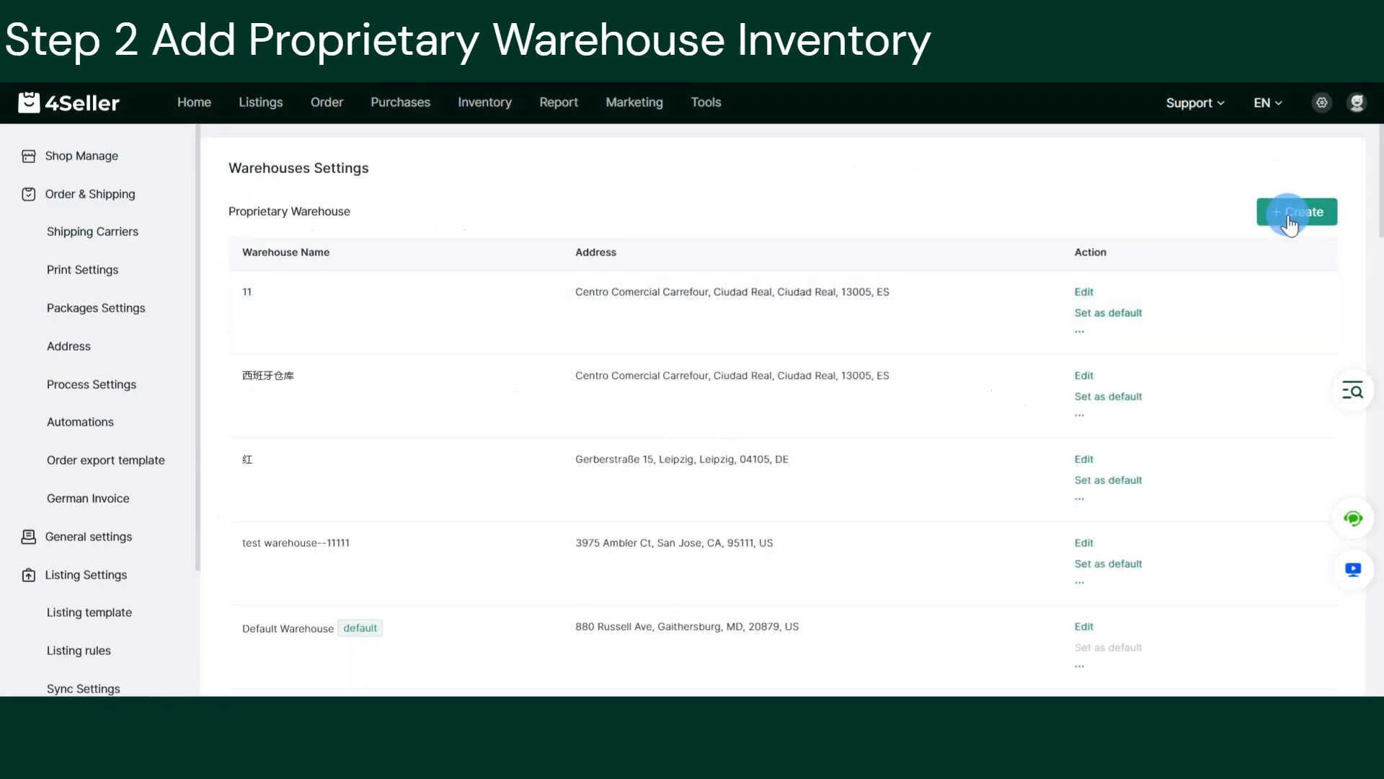
Start a new warehouse named test1 and fill in its contact name.
{"action": "left_click", "coordinate": [1290, 225]}
{"action": "left_click", "coordinate": [615, 210]}
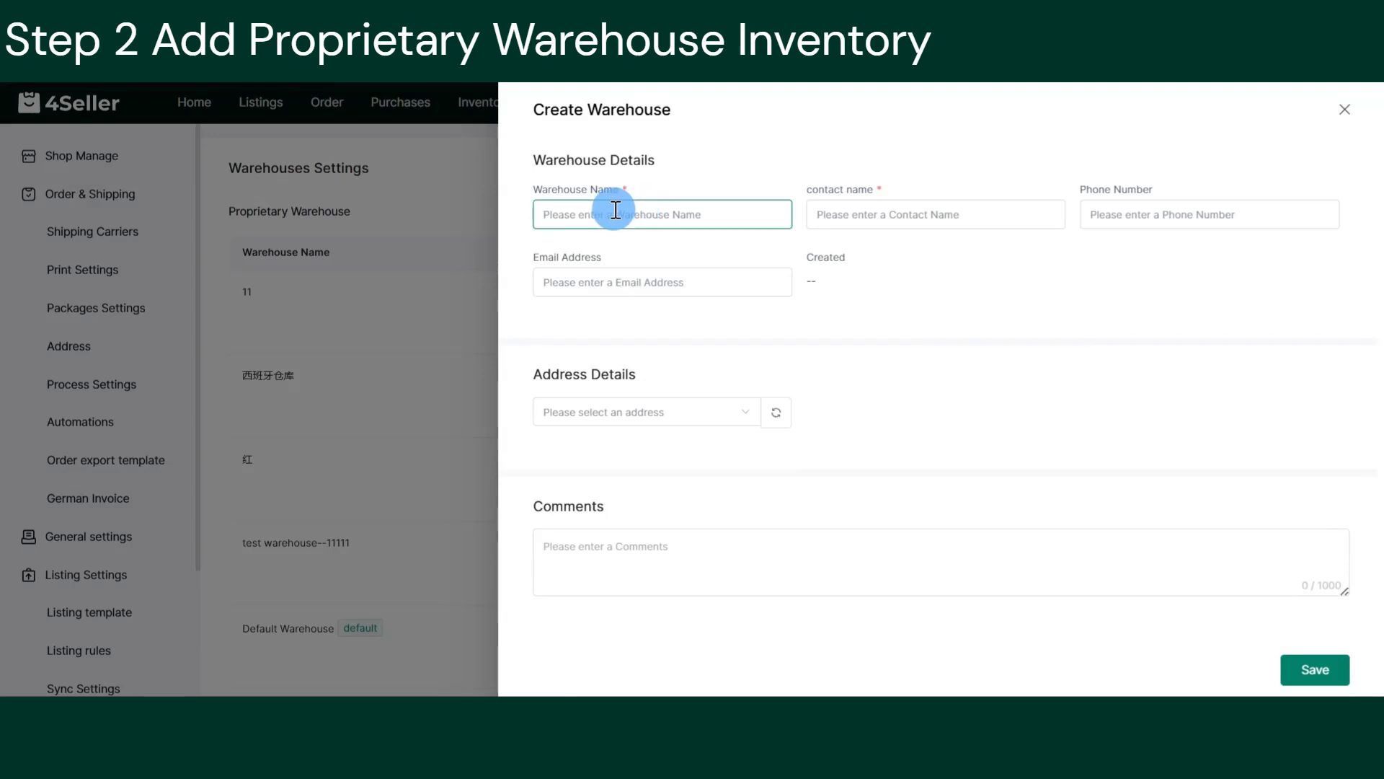
{"action": "type", "text": "test1"}
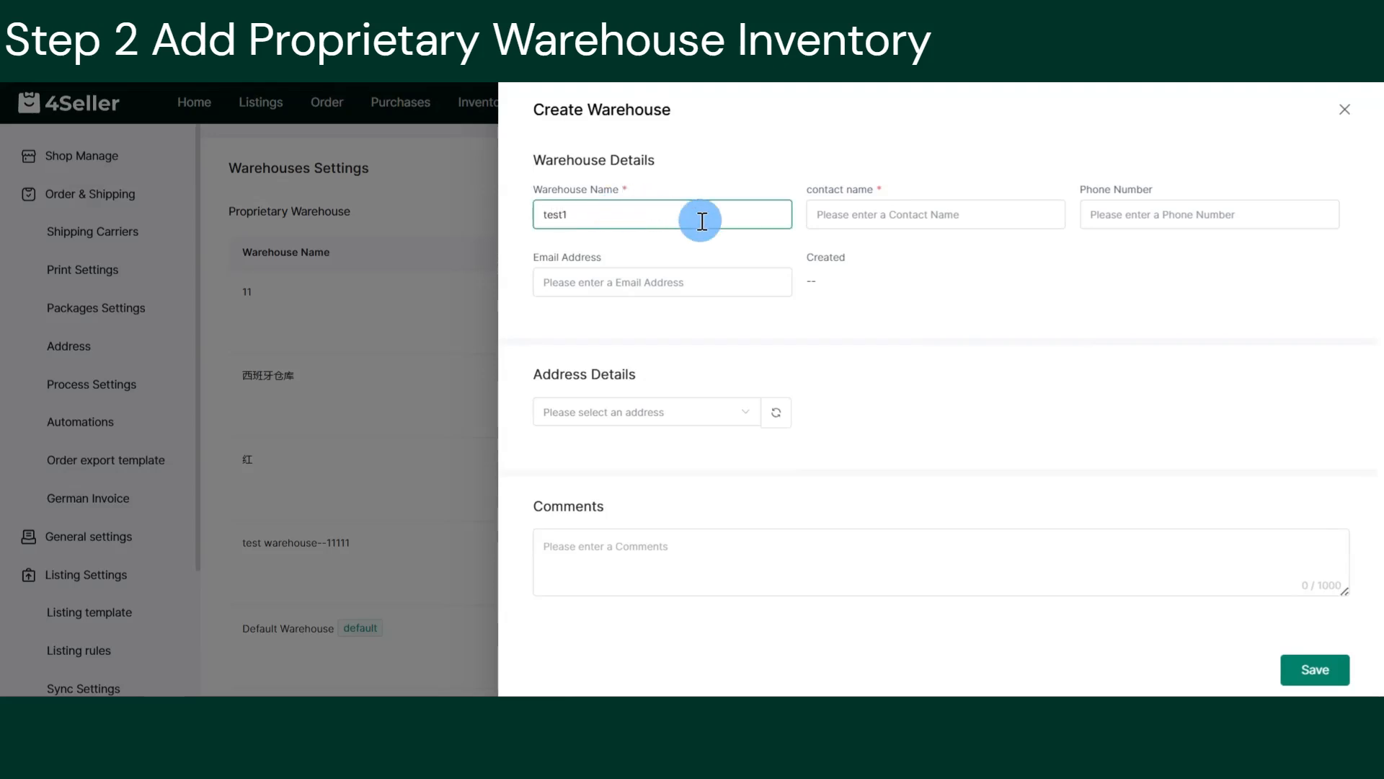
{"action": "left_click", "coordinate": [903, 214]}
{"action": "type", "text": "test"}
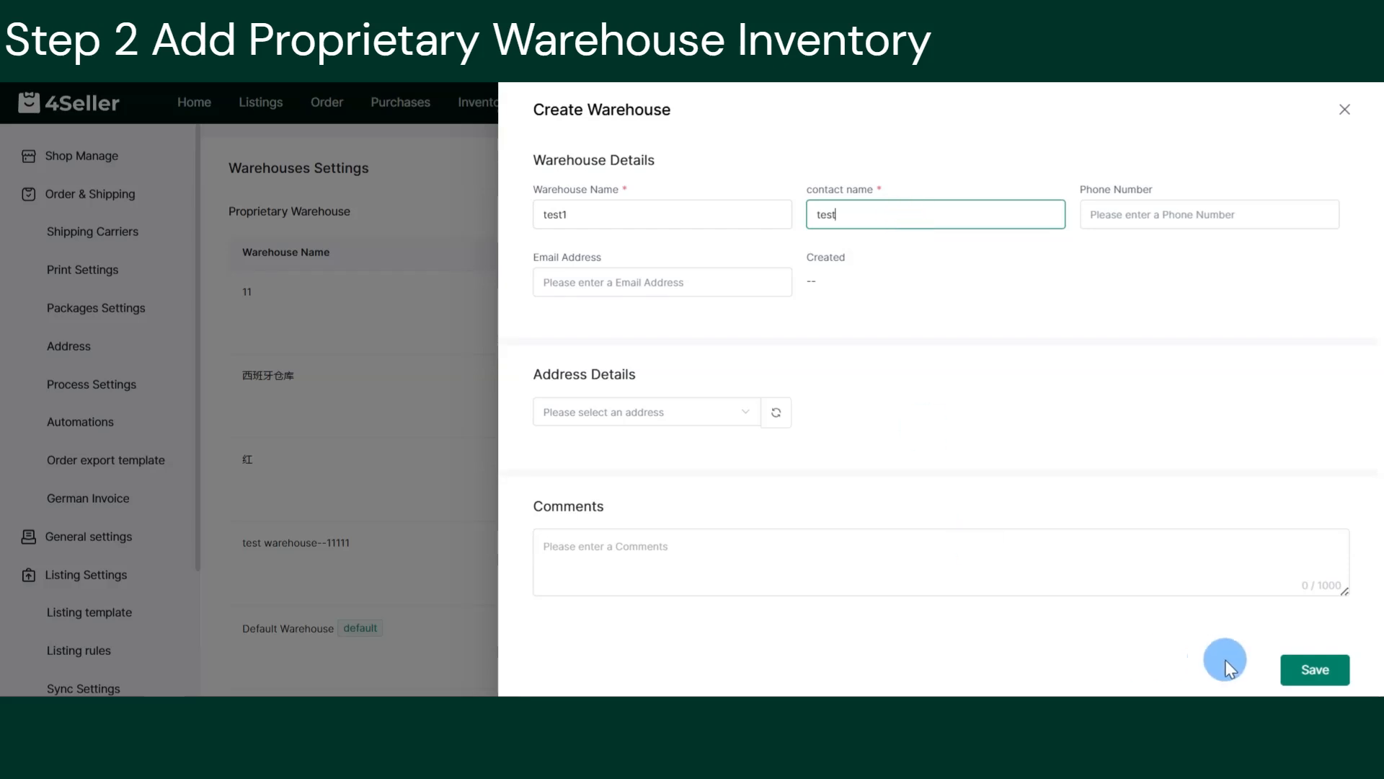
Assign the saved 20875 address to the test1 warehouse and save it.
{"action": "left_click", "coordinate": [712, 418]}
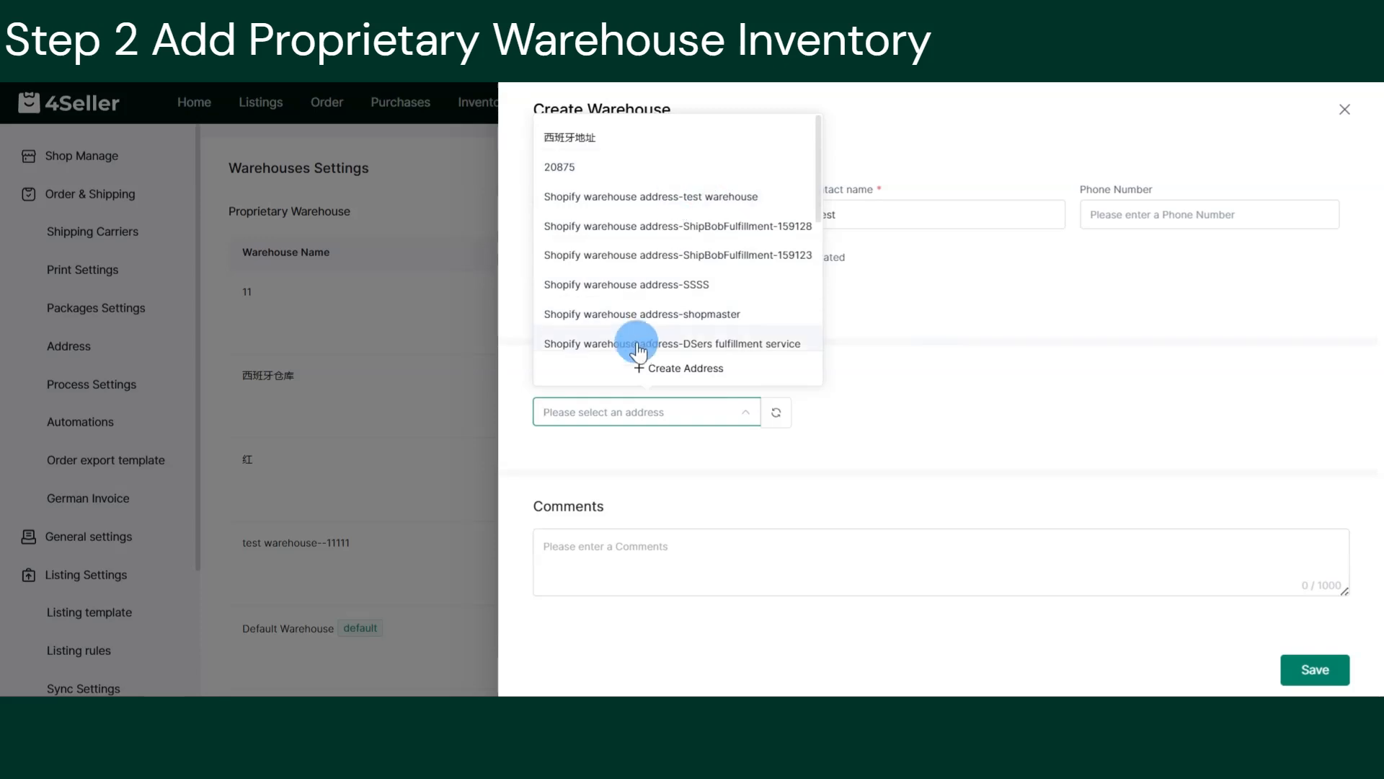
{"action": "left_click", "coordinate": [627, 367]}
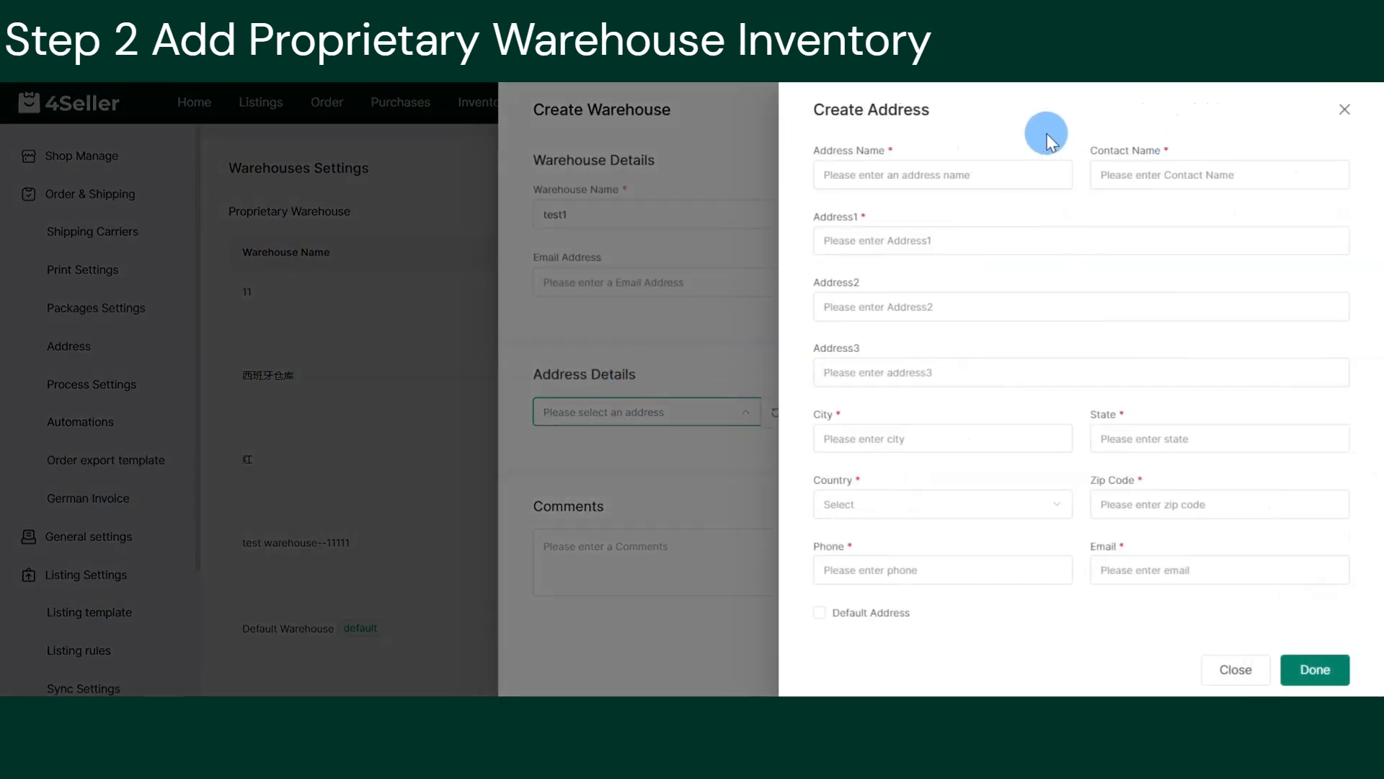
{"action": "left_click", "coordinate": [1346, 112]}
{"action": "left_click", "coordinate": [695, 415]}
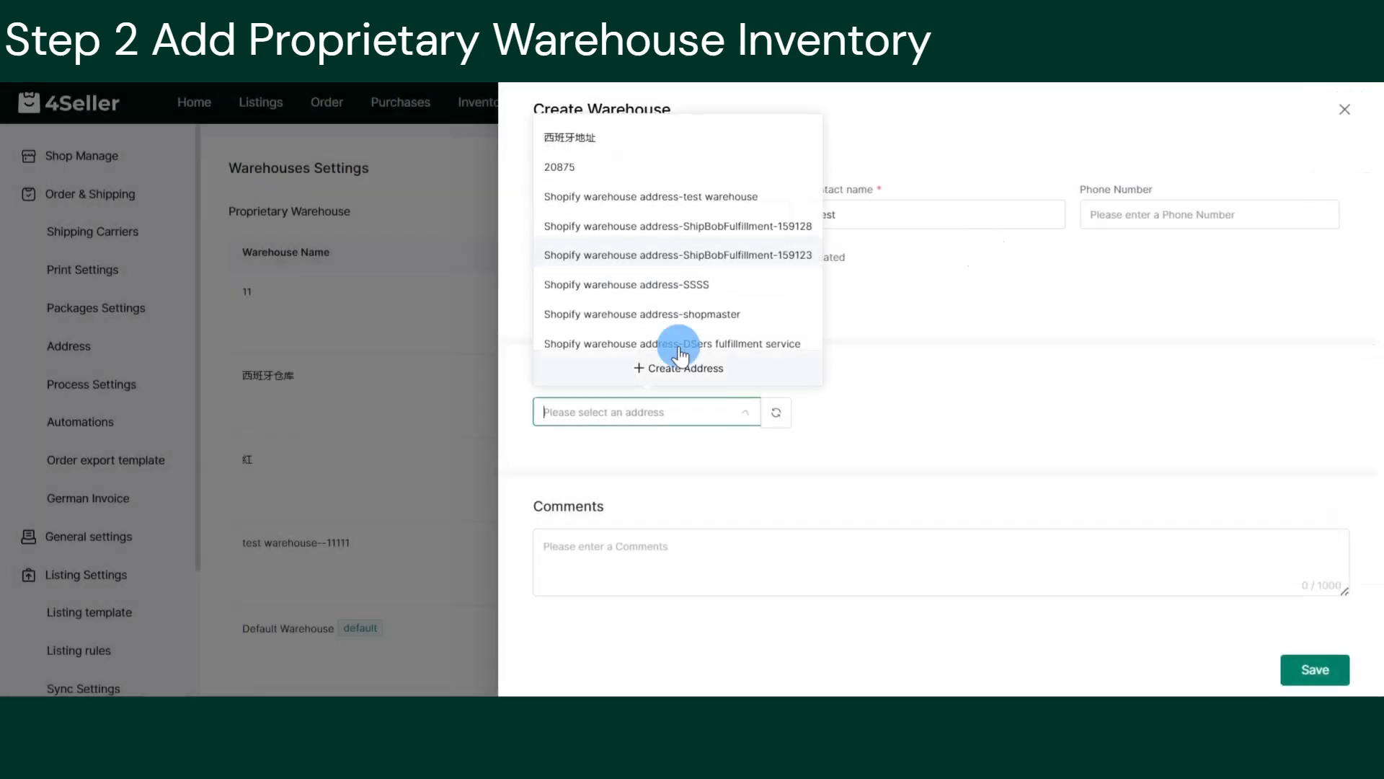
{"action": "left_click", "coordinate": [576, 166]}
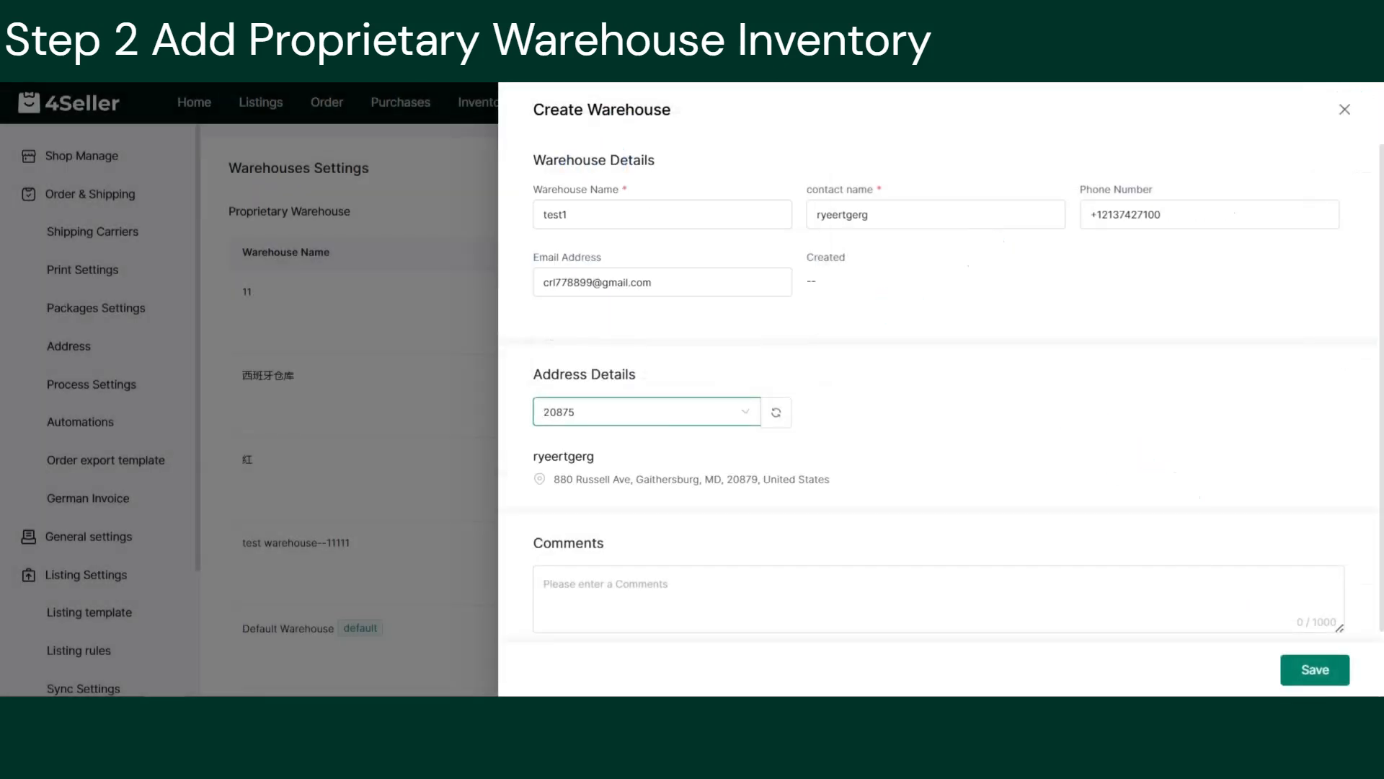
{"action": "left_click", "coordinate": [1335, 685]}
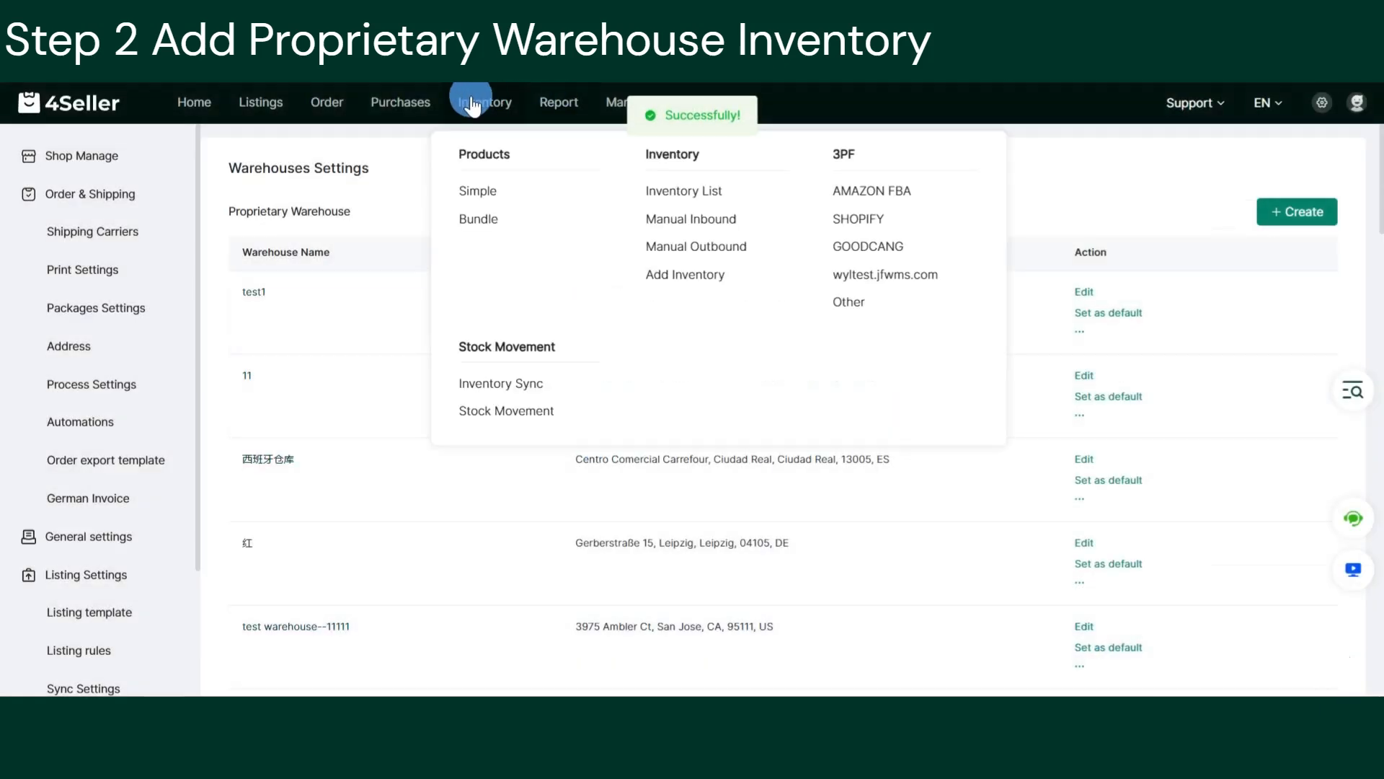
{"action": "left_click", "coordinate": [472, 101]}
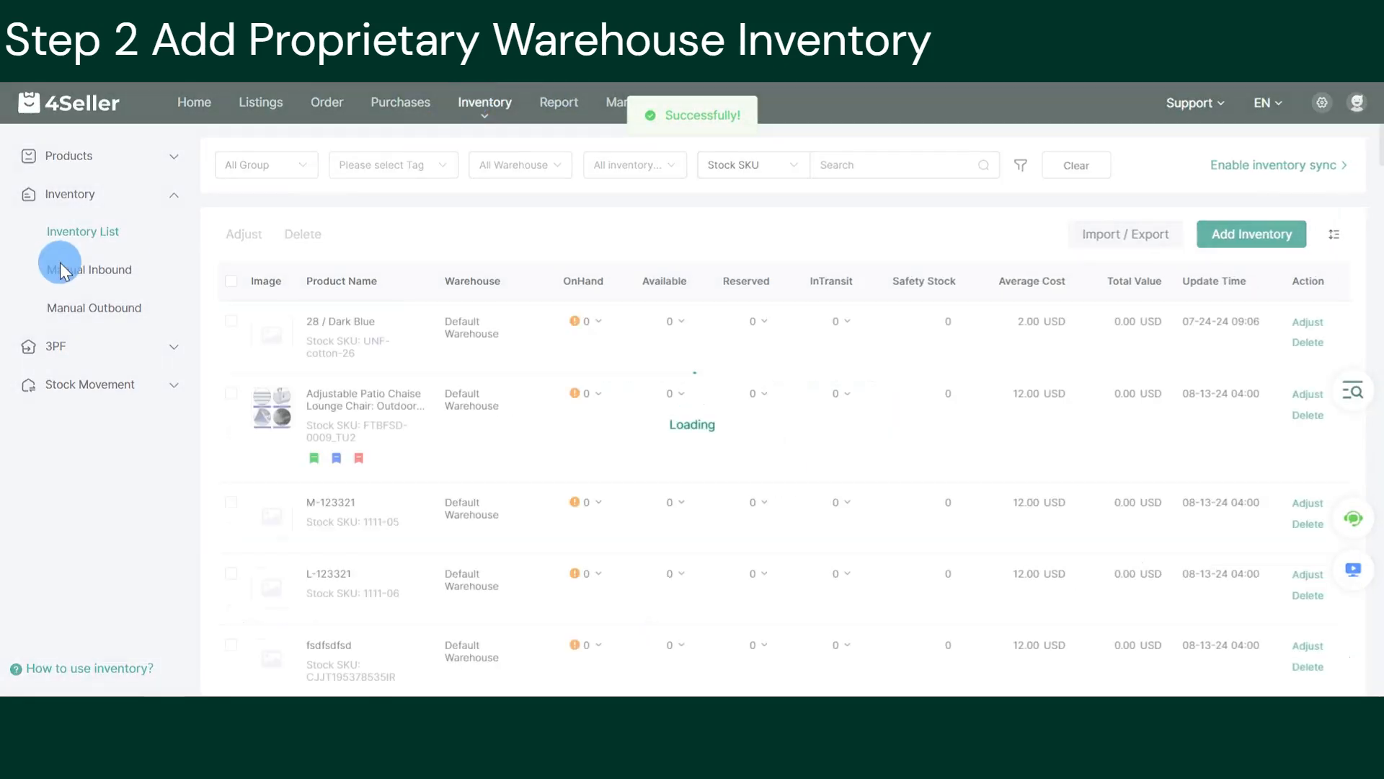
Add product 111 (stock SKU test1) to a new inventory entry for warehouse test1.
{"action": "left_click", "coordinate": [1267, 232]}
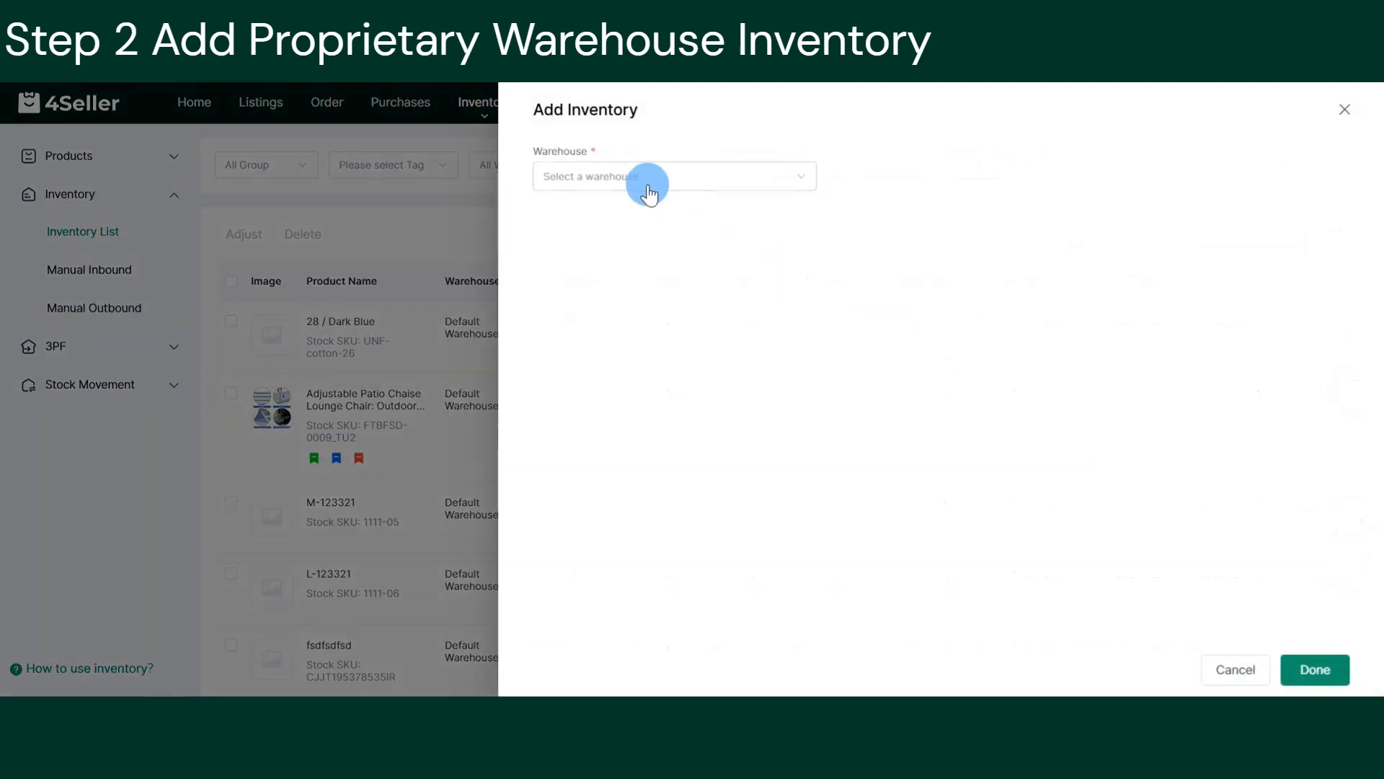
{"action": "left_click", "coordinate": [644, 176]}
{"action": "left_click", "coordinate": [582, 252]}
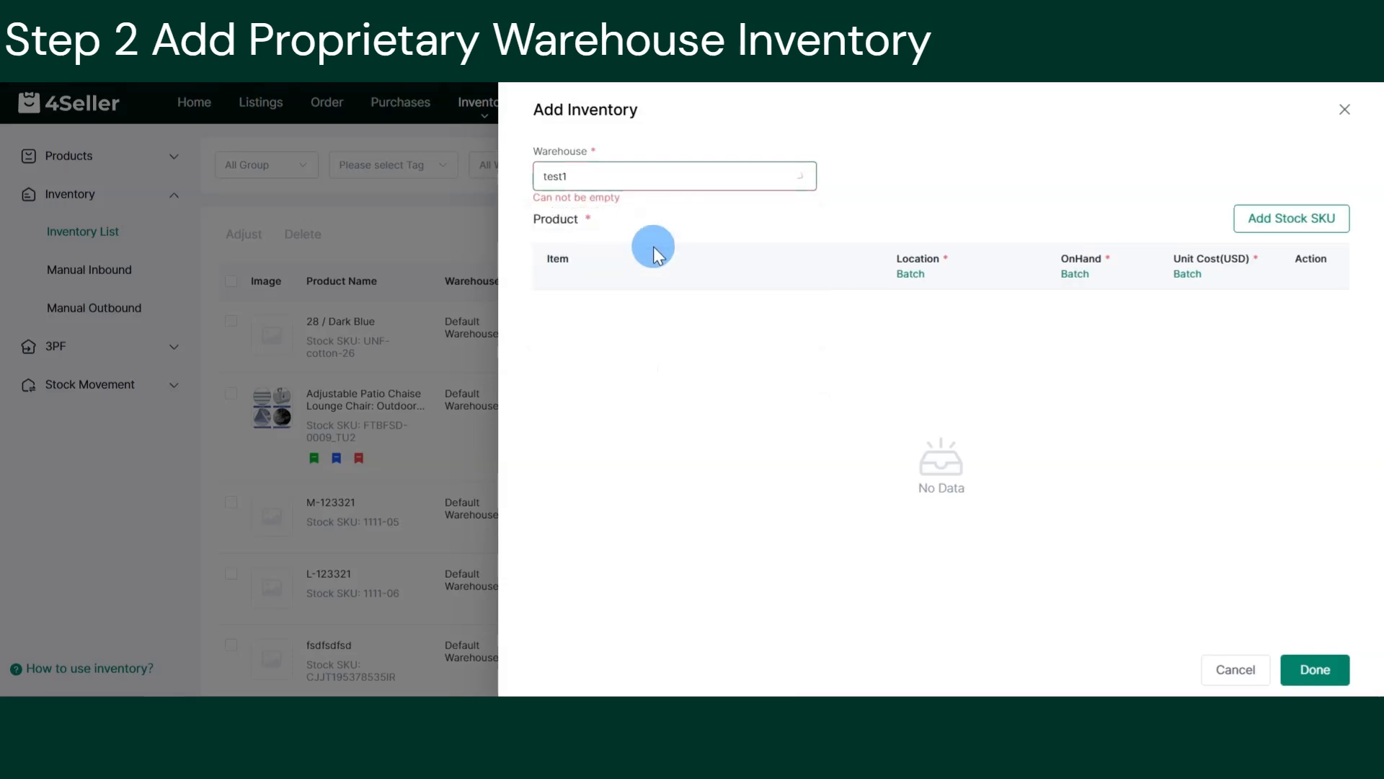
{"action": "left_click", "coordinate": [1290, 217]}
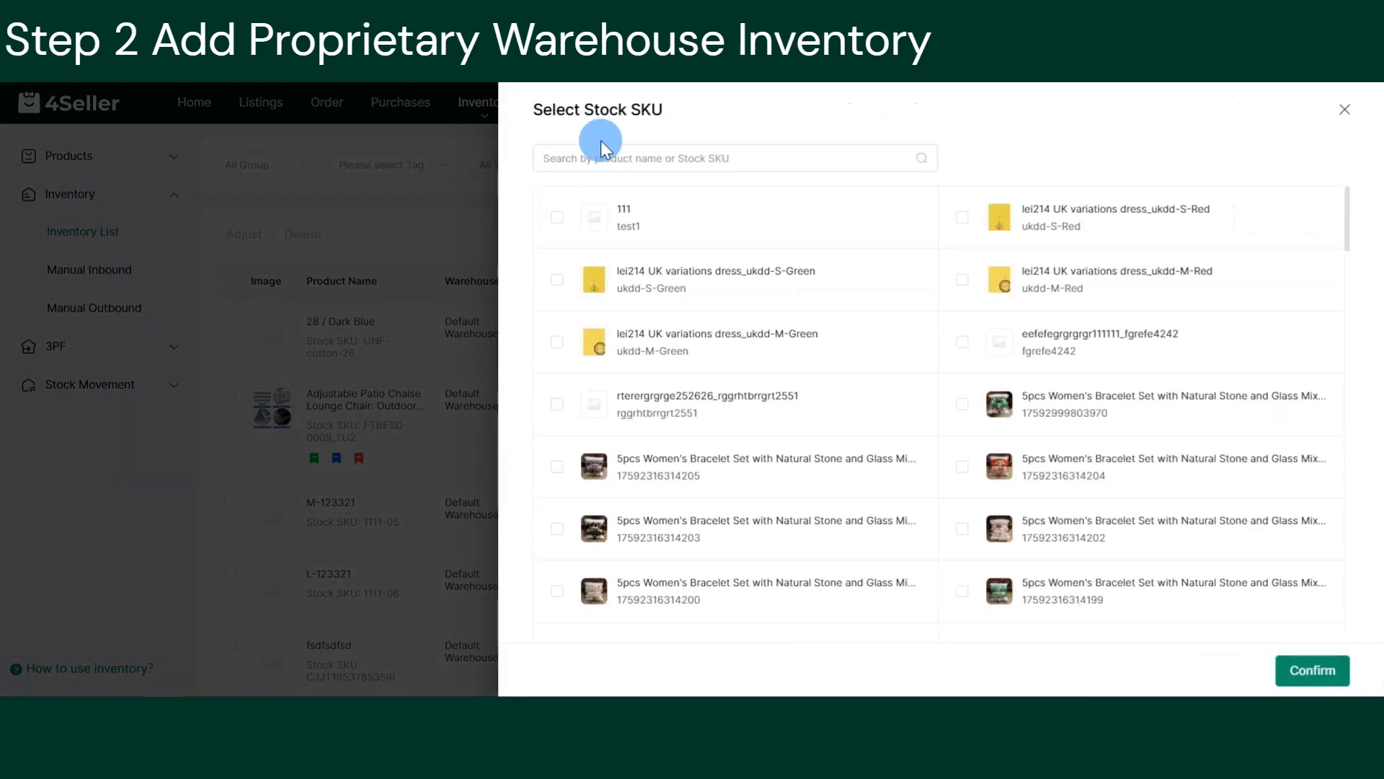
{"action": "left_click", "coordinate": [646, 158]}
{"action": "left_click", "coordinate": [557, 216]}
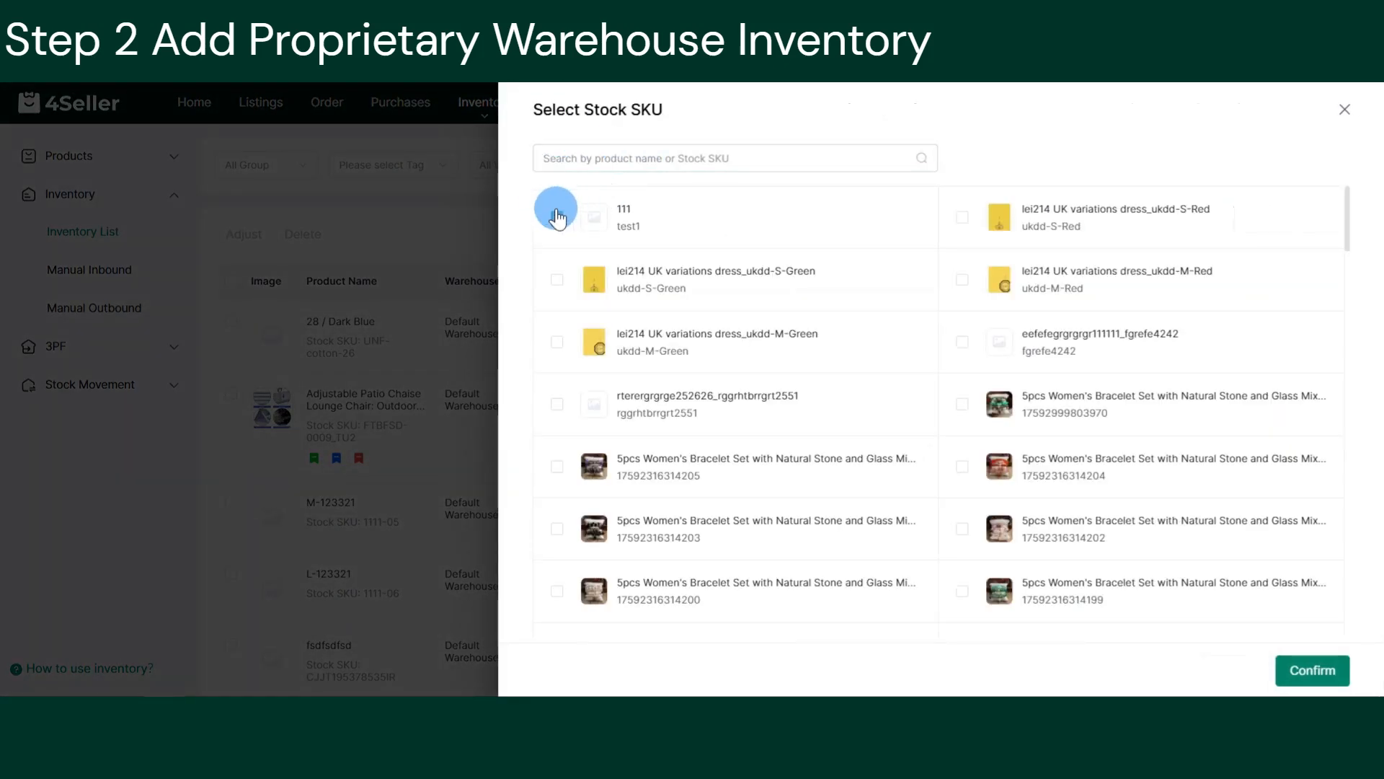
{"action": "left_click", "coordinate": [1312, 670]}
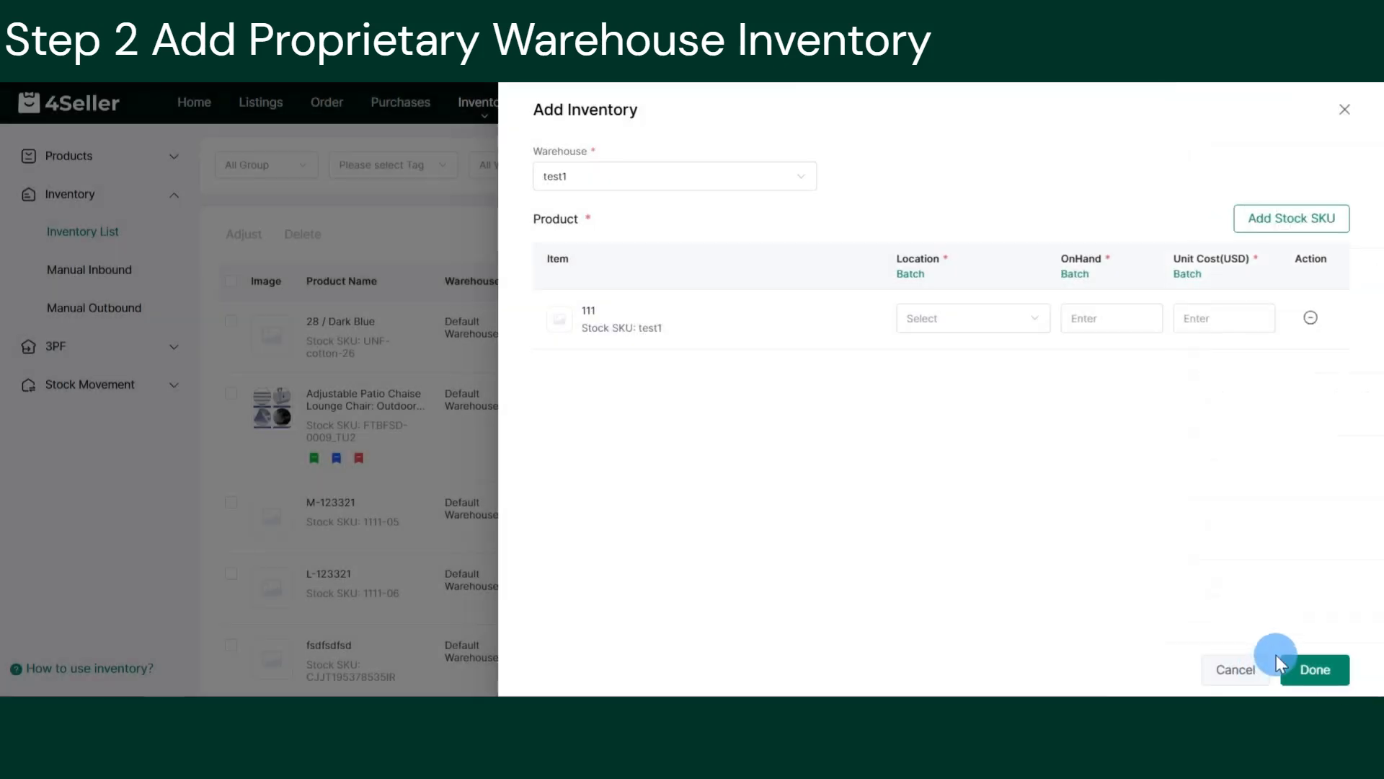
Set Default Location, 1111 on hand and unit cost 1, then save the inventory.
{"action": "left_click", "coordinate": [968, 318]}
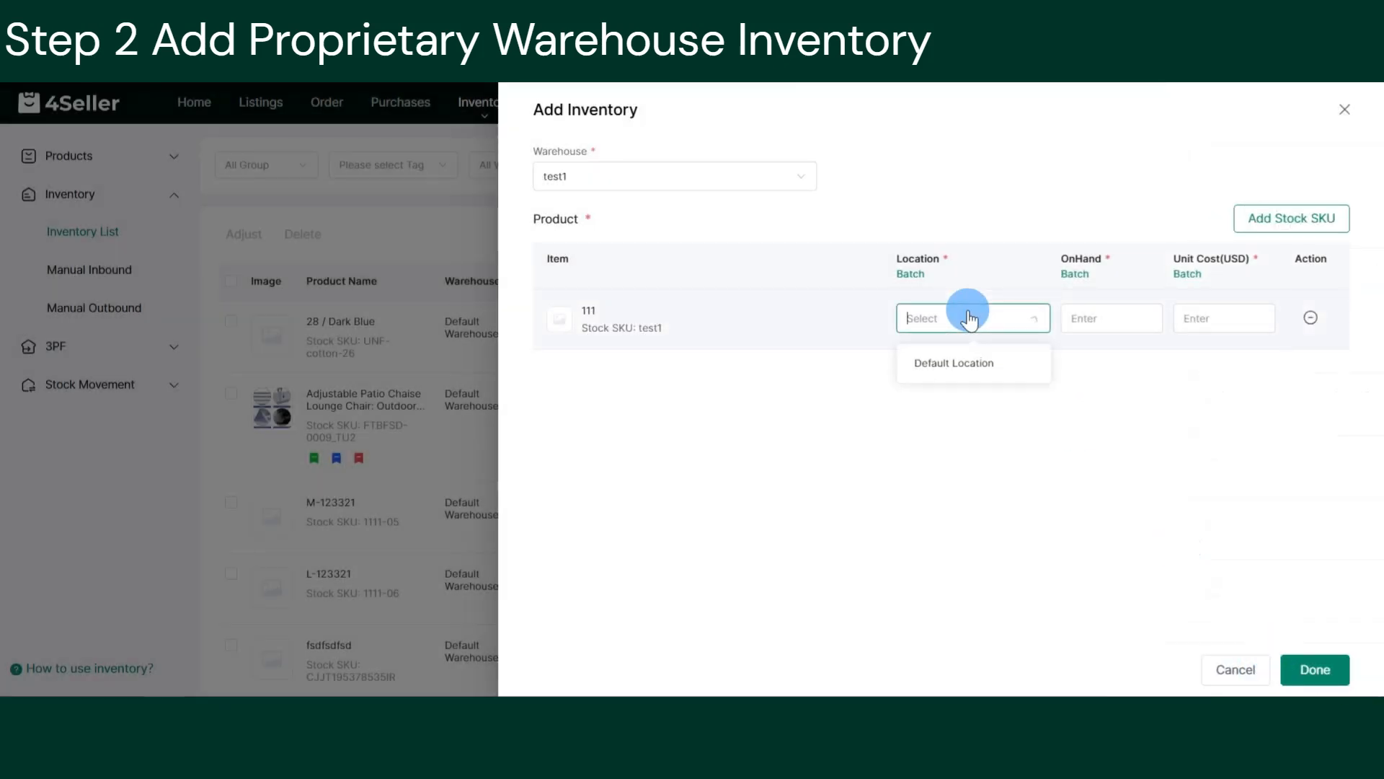
{"action": "left_click", "coordinate": [945, 361]}
{"action": "left_click", "coordinate": [1100, 317]}
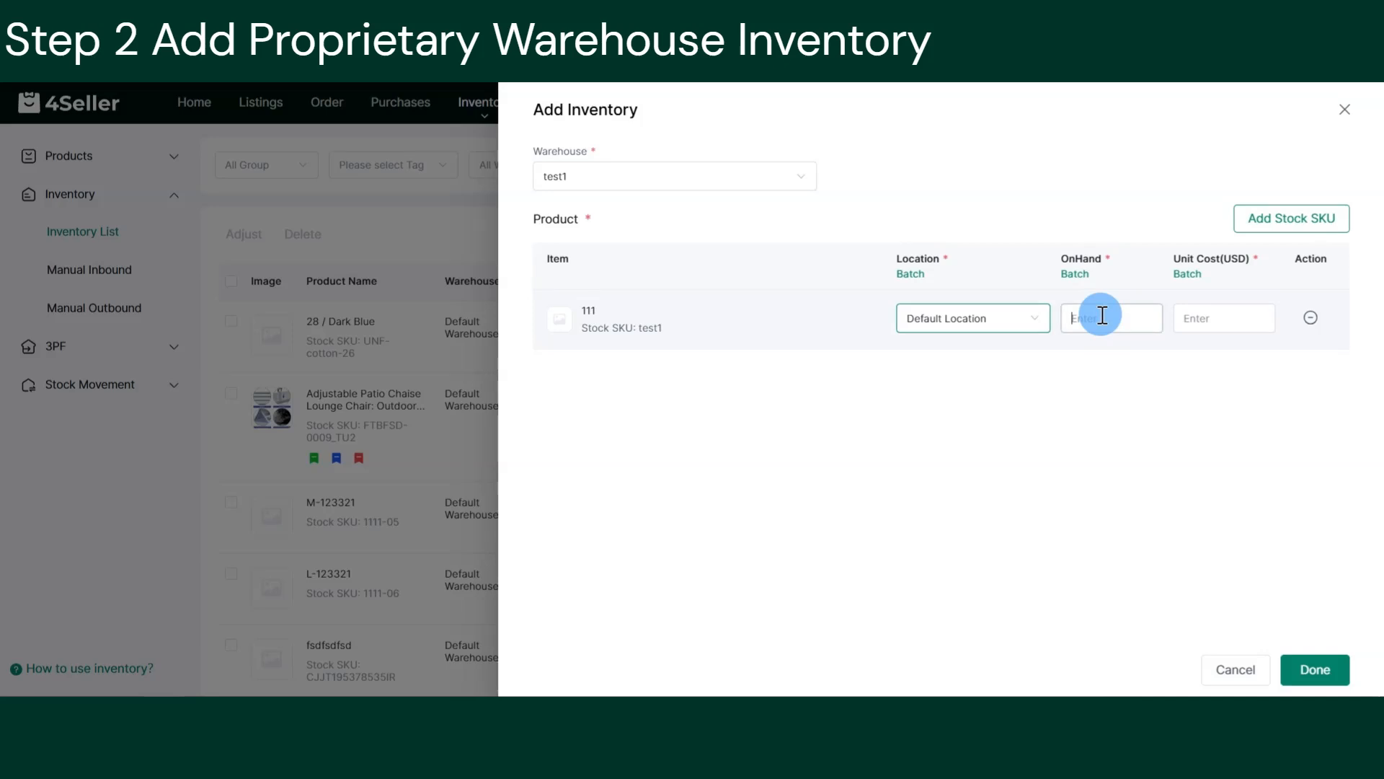
{"action": "type", "text": "1111"}
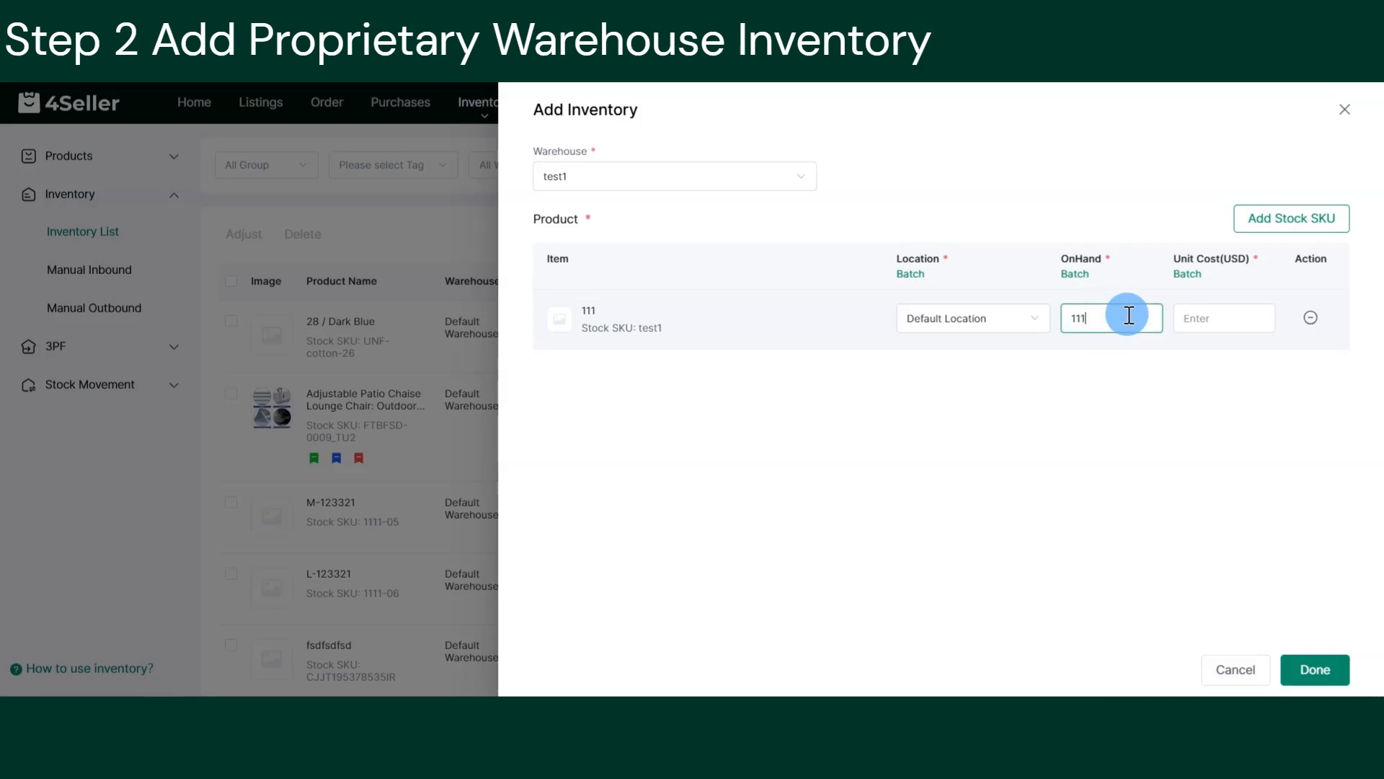
{"action": "left_click", "coordinate": [1208, 316]}
{"action": "type", "text": "1"}
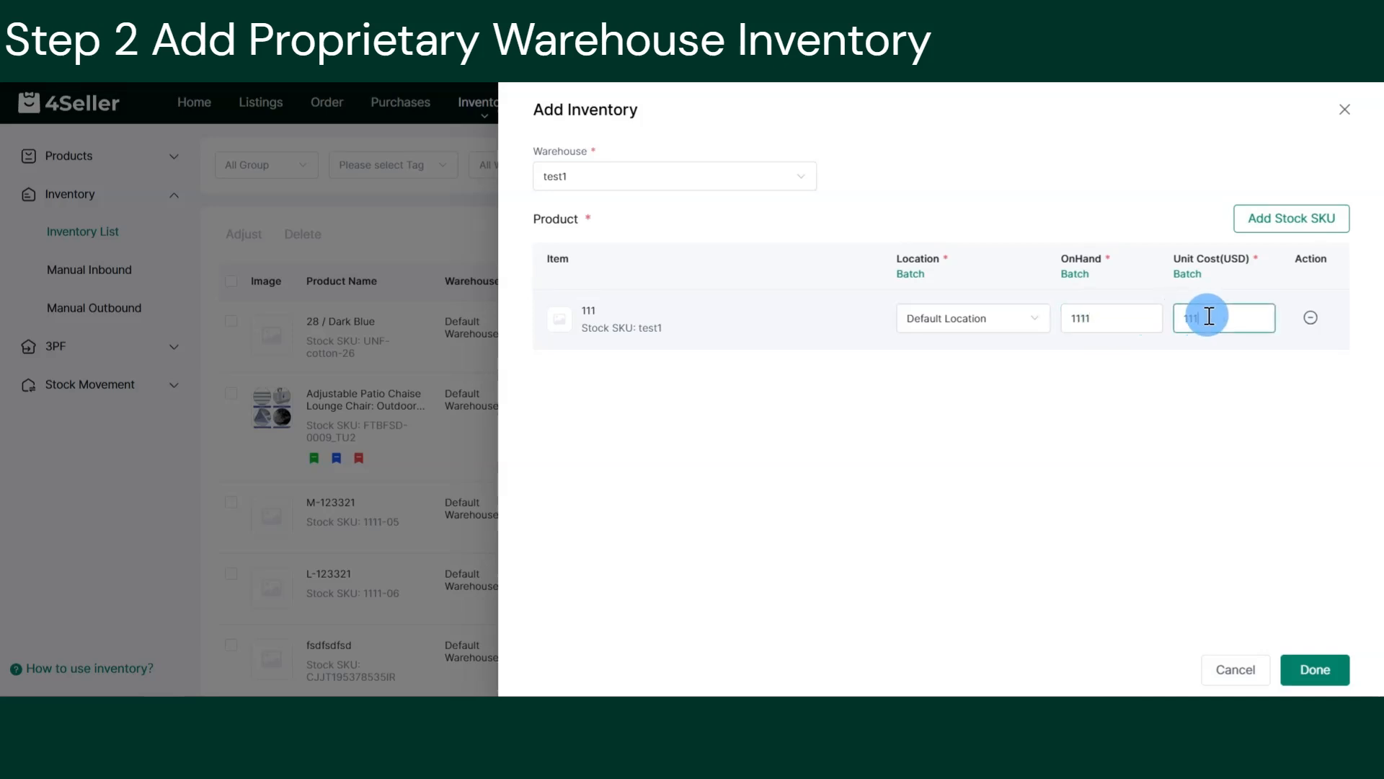
{"action": "left_click", "coordinate": [1311, 665]}
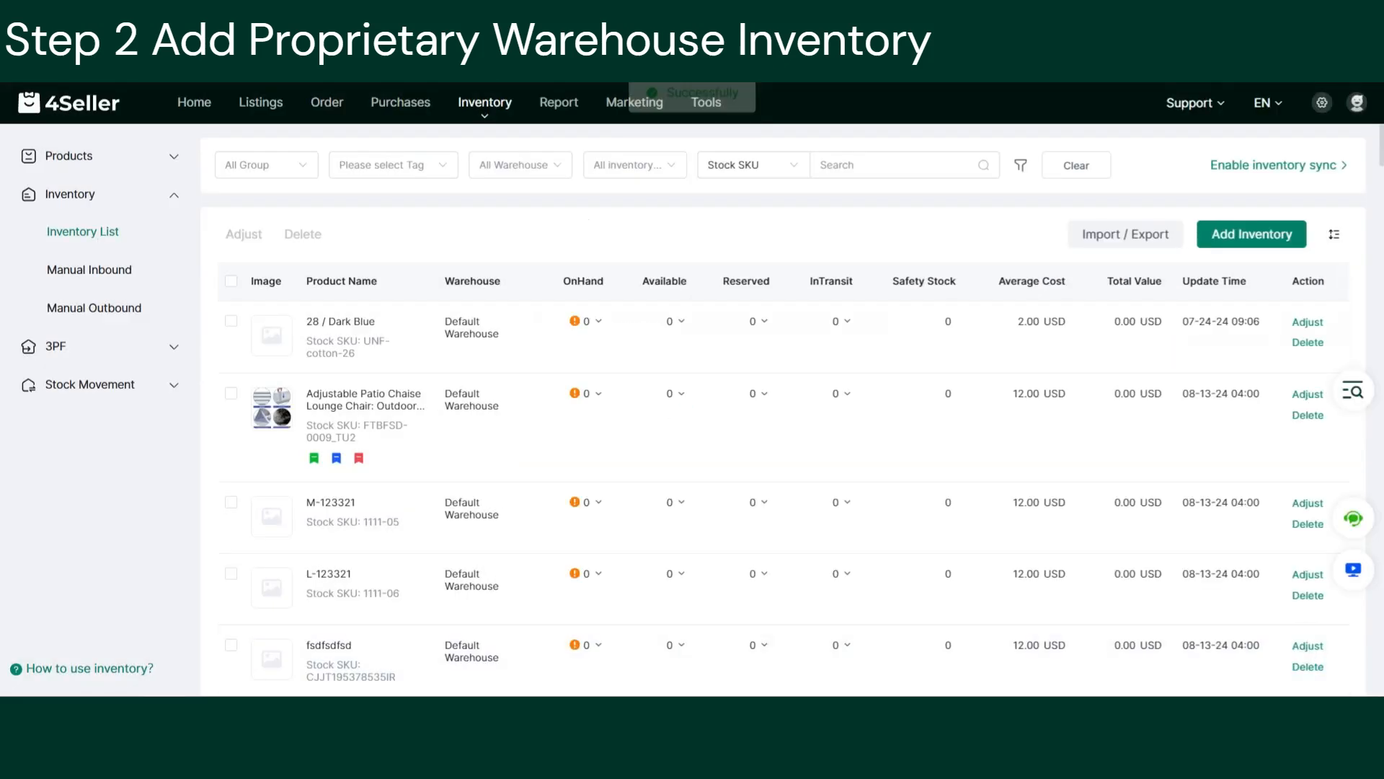
{"action": "left_click", "coordinate": [1129, 248]}
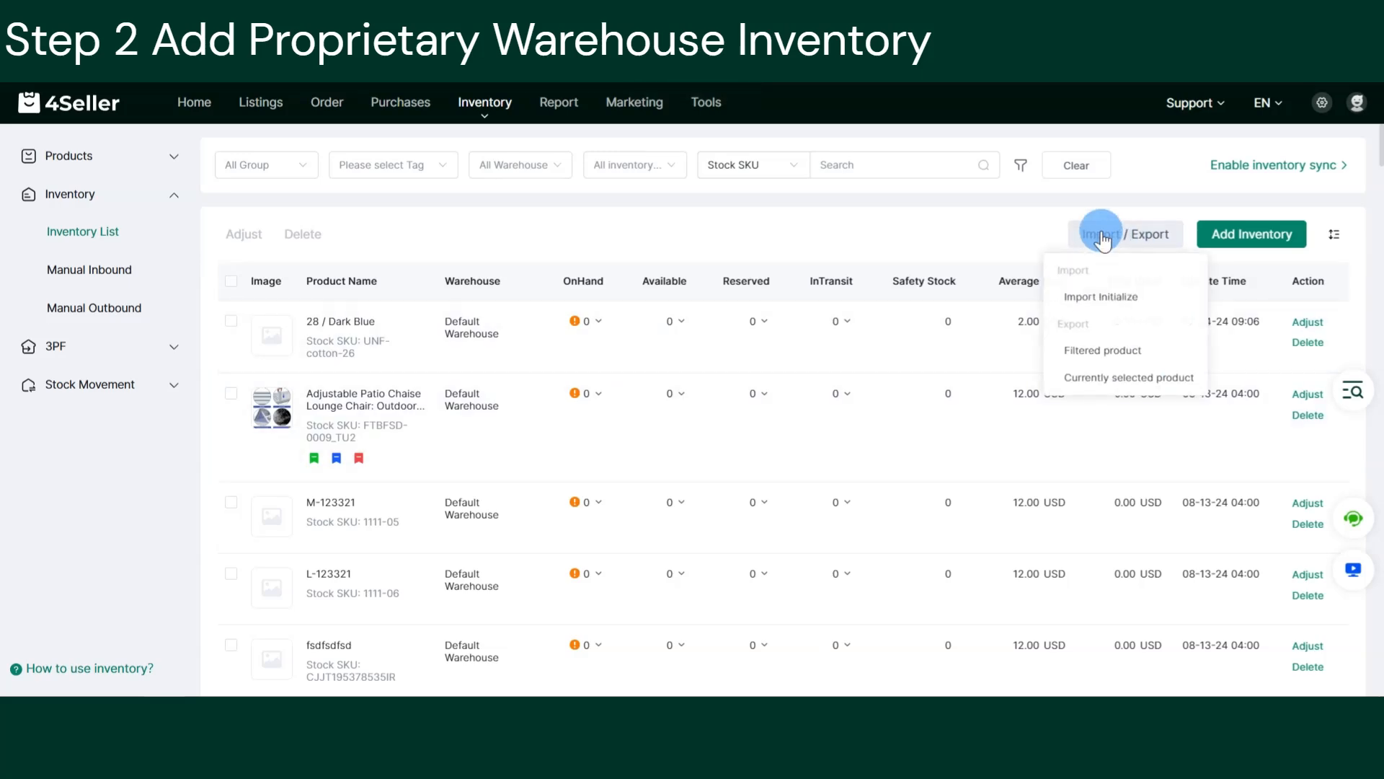
{"action": "left_click", "coordinate": [1107, 312]}
{"action": "left_click", "coordinate": [523, 442]}
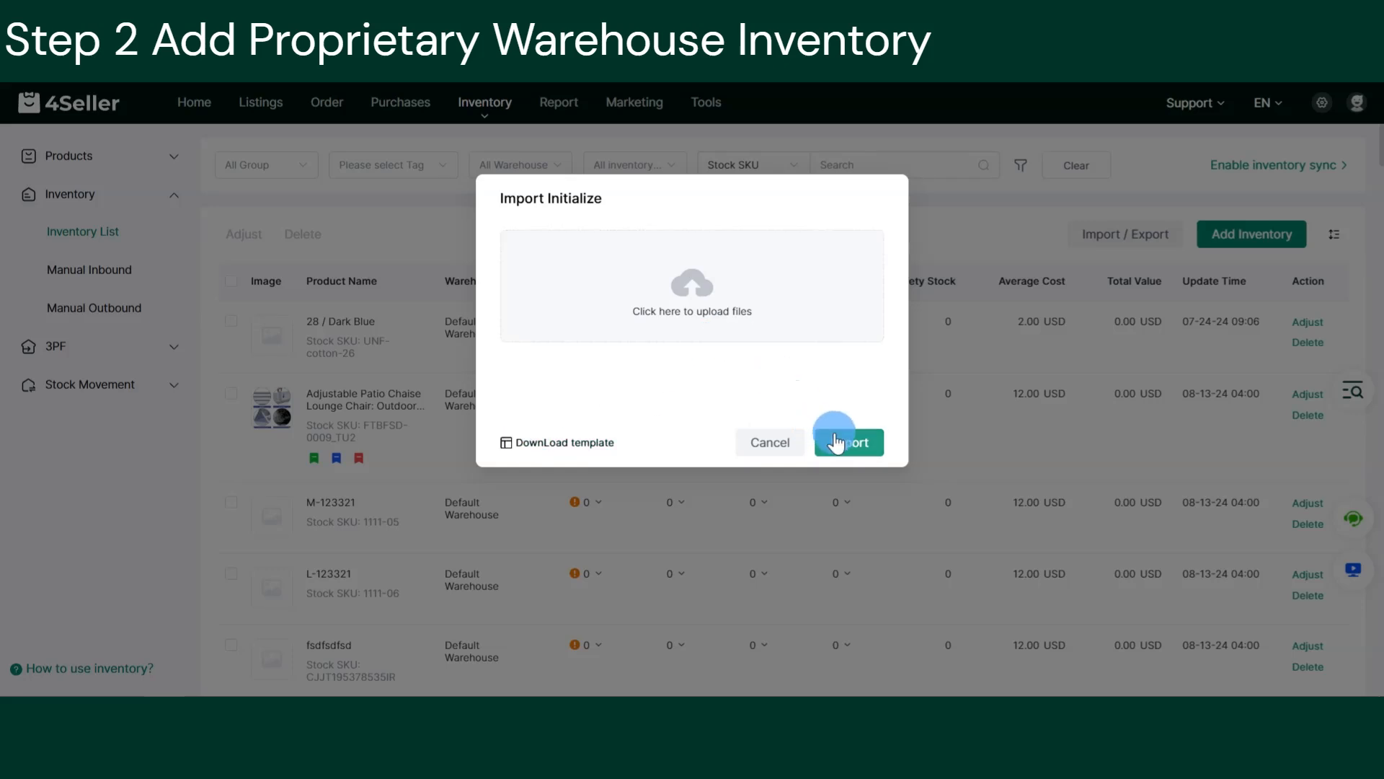
{"action": "left_click", "coordinate": [770, 440]}
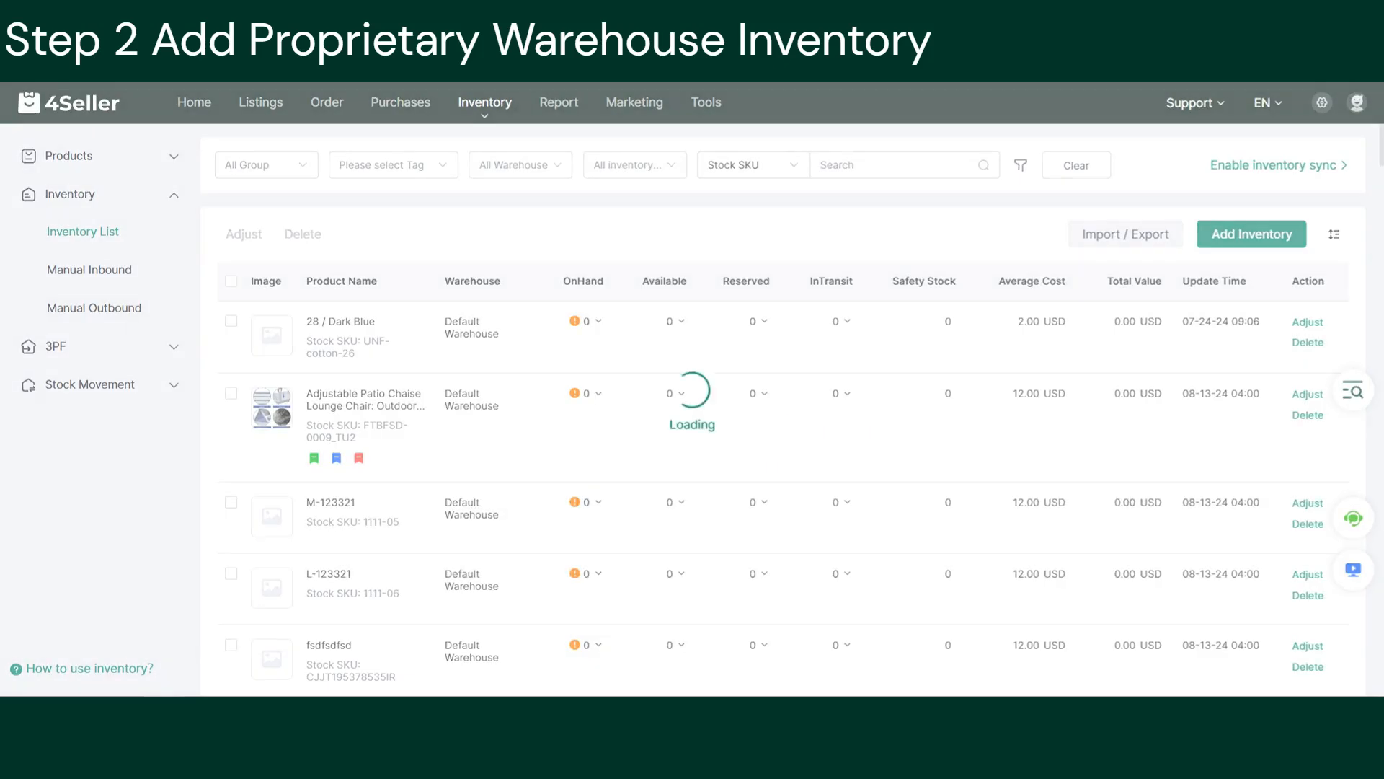
Open Inventory Settings and scroll down to the 3PF Warehouse section.
{"action": "mouse_move", "coordinate": [1322, 104]}
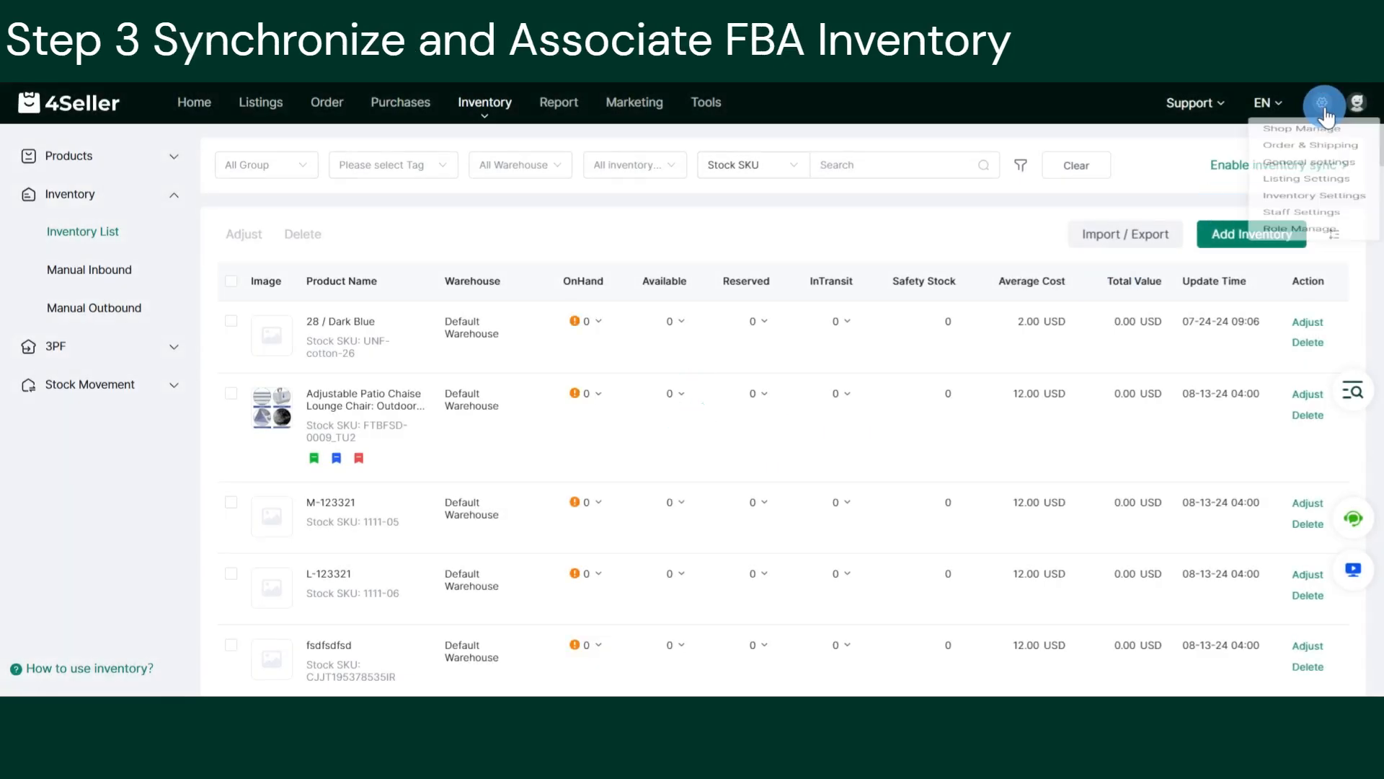
{"action": "left_click", "coordinate": [1291, 245]}
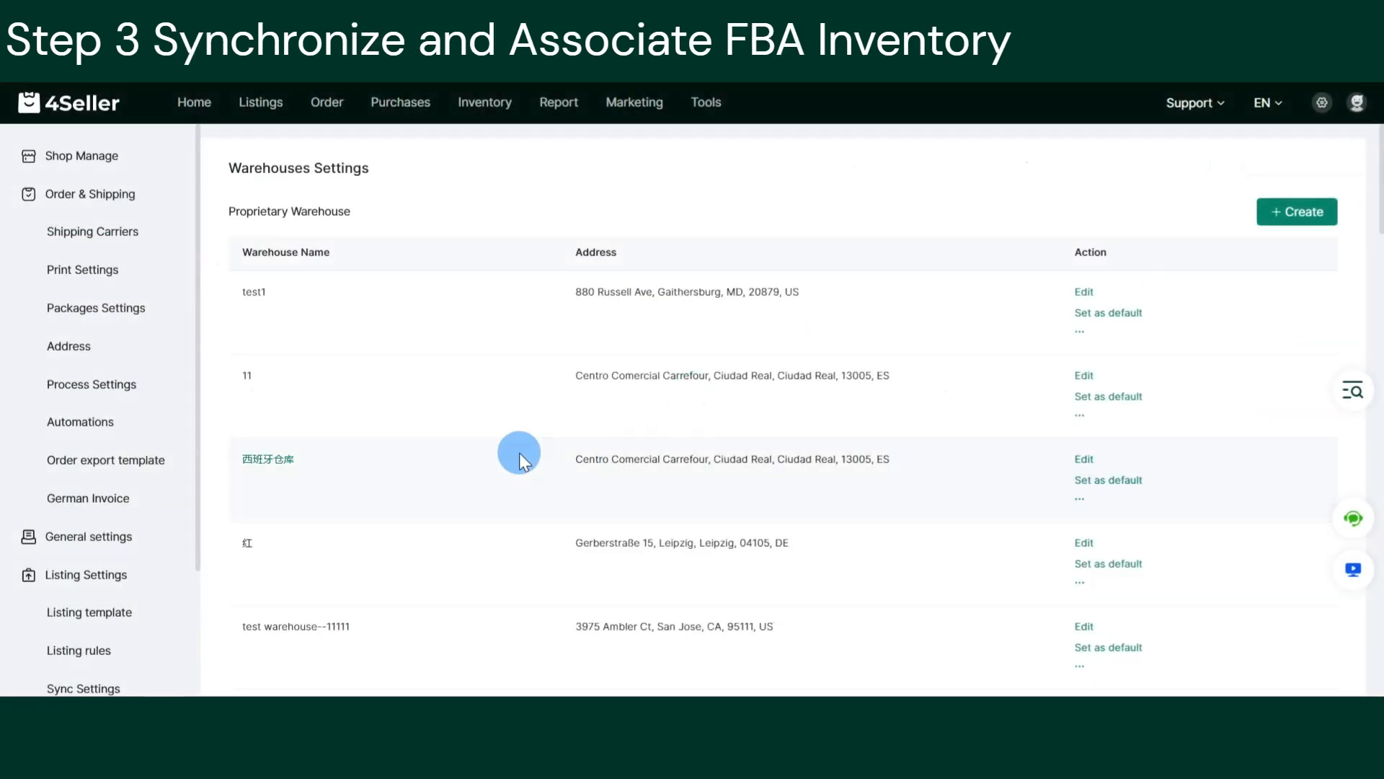
{"action": "scroll", "coordinate": [519, 453], "scroll_direction": "down", "scroll_amount": 5}
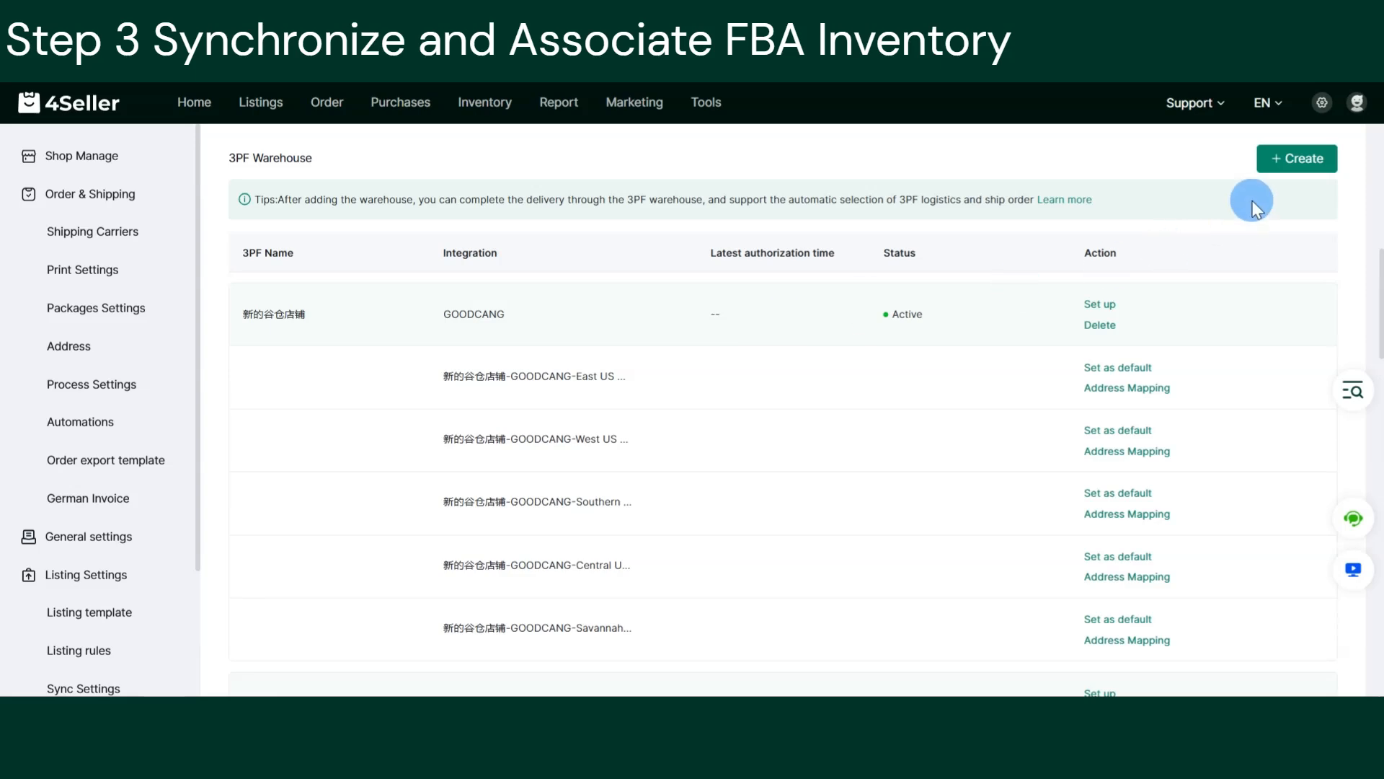
Pick AMAZON_FBA and the COMPLETE CART LTD_UK shop for a new 3PF warehouse, then close the panel.
{"action": "left_click", "coordinate": [1297, 159]}
{"action": "left_click", "coordinate": [1217, 175]}
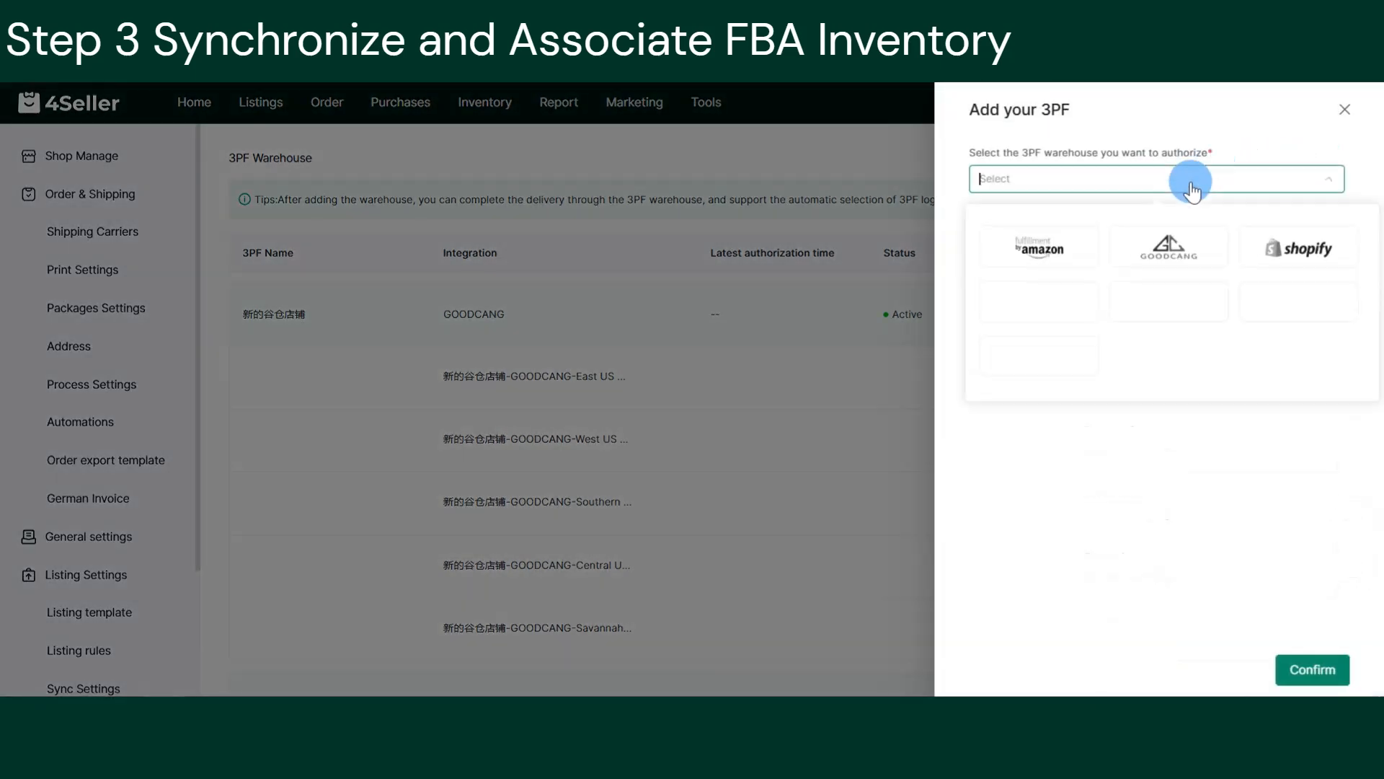
{"action": "left_click", "coordinate": [1038, 249]}
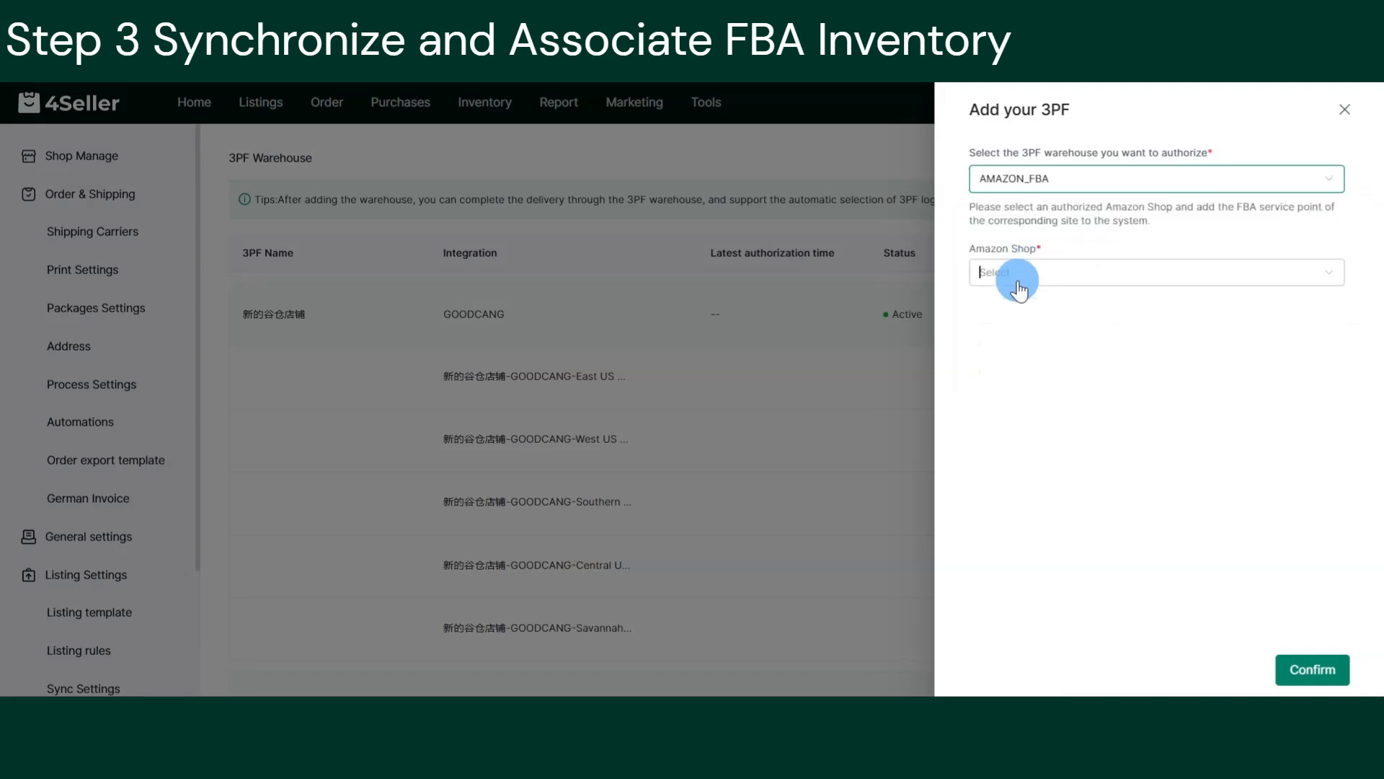
{"action": "left_click", "coordinate": [1014, 275]}
{"action": "left_click", "coordinate": [1027, 347]}
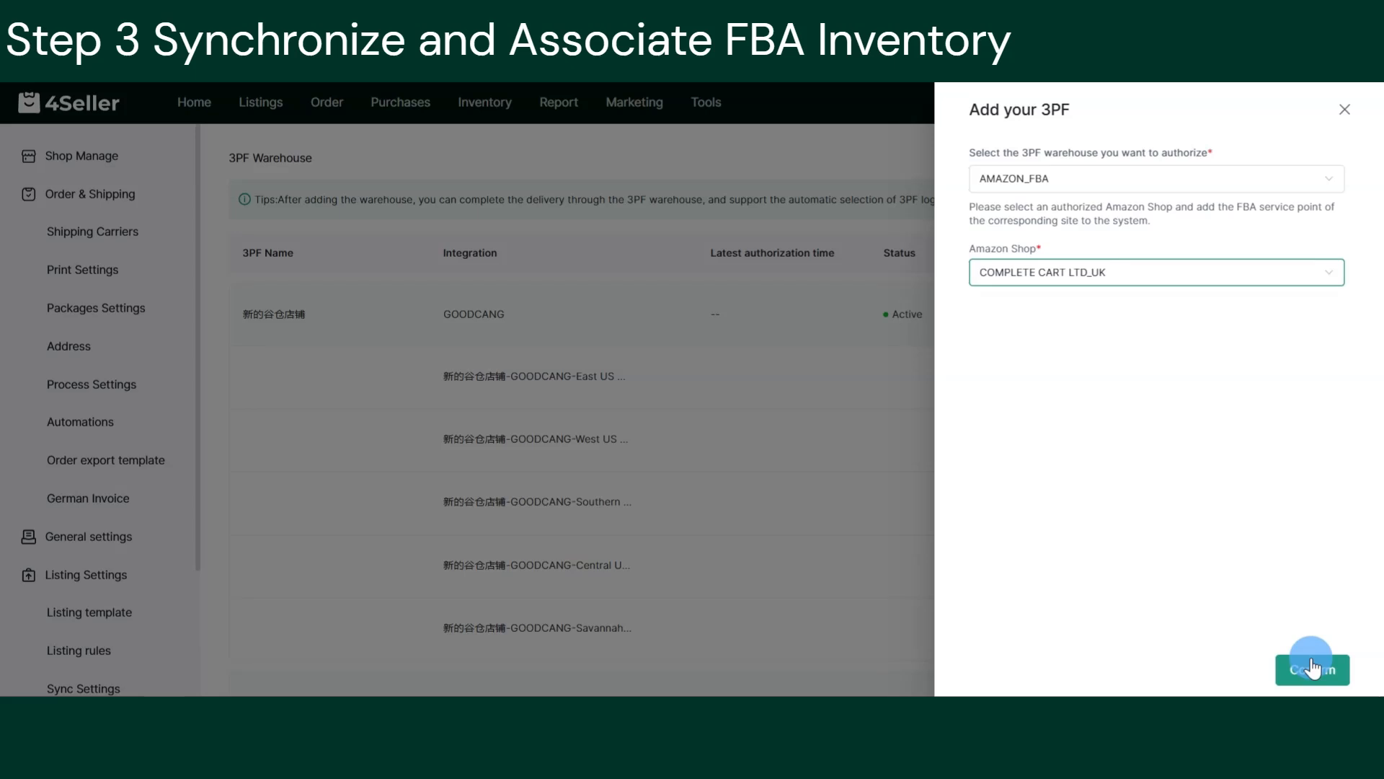
{"action": "left_click", "coordinate": [1345, 115]}
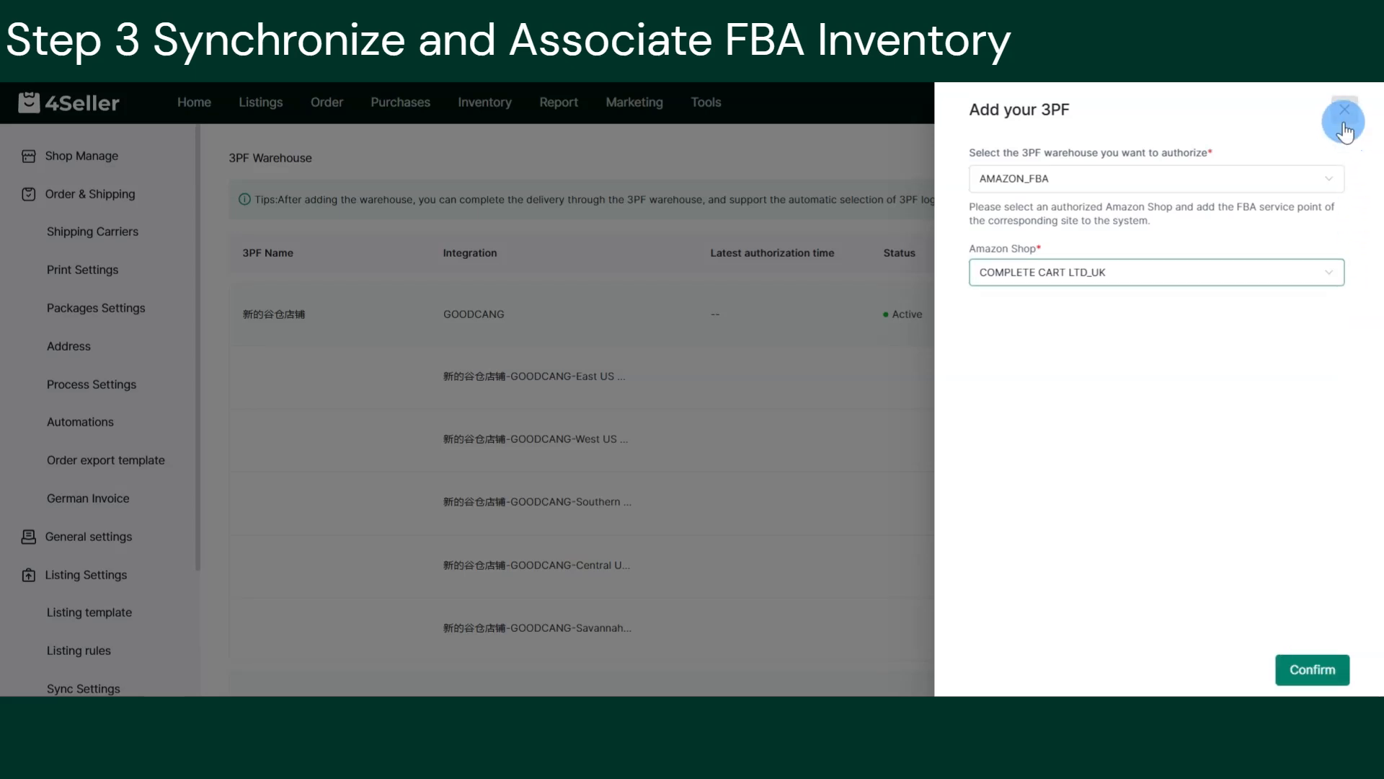
{"action": "left_click", "coordinate": [490, 103]}
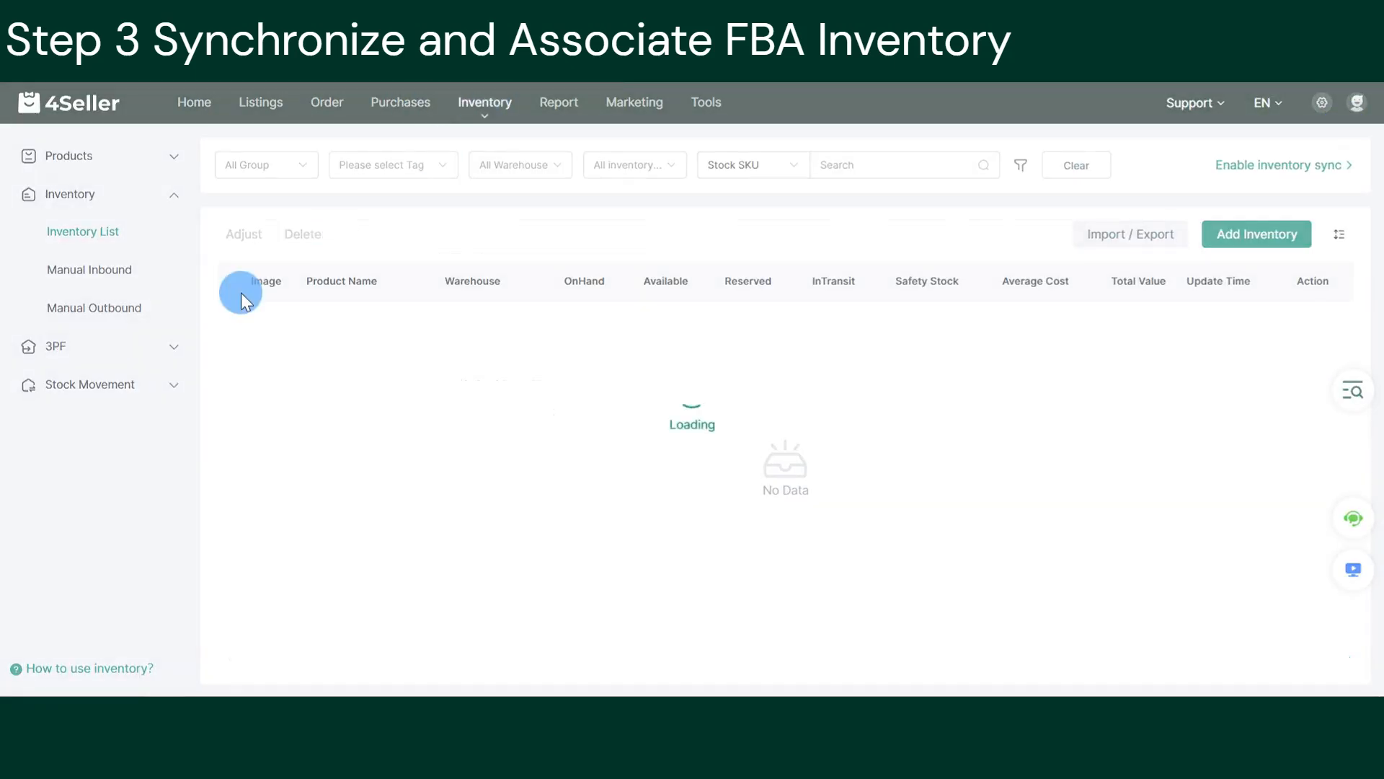
Map the AMAZON FBA PAR36 LED 12 Watt bulb to stock SKU ukdd-S-Red, then go to Shop Manage.
{"action": "left_click", "coordinate": [116, 344]}
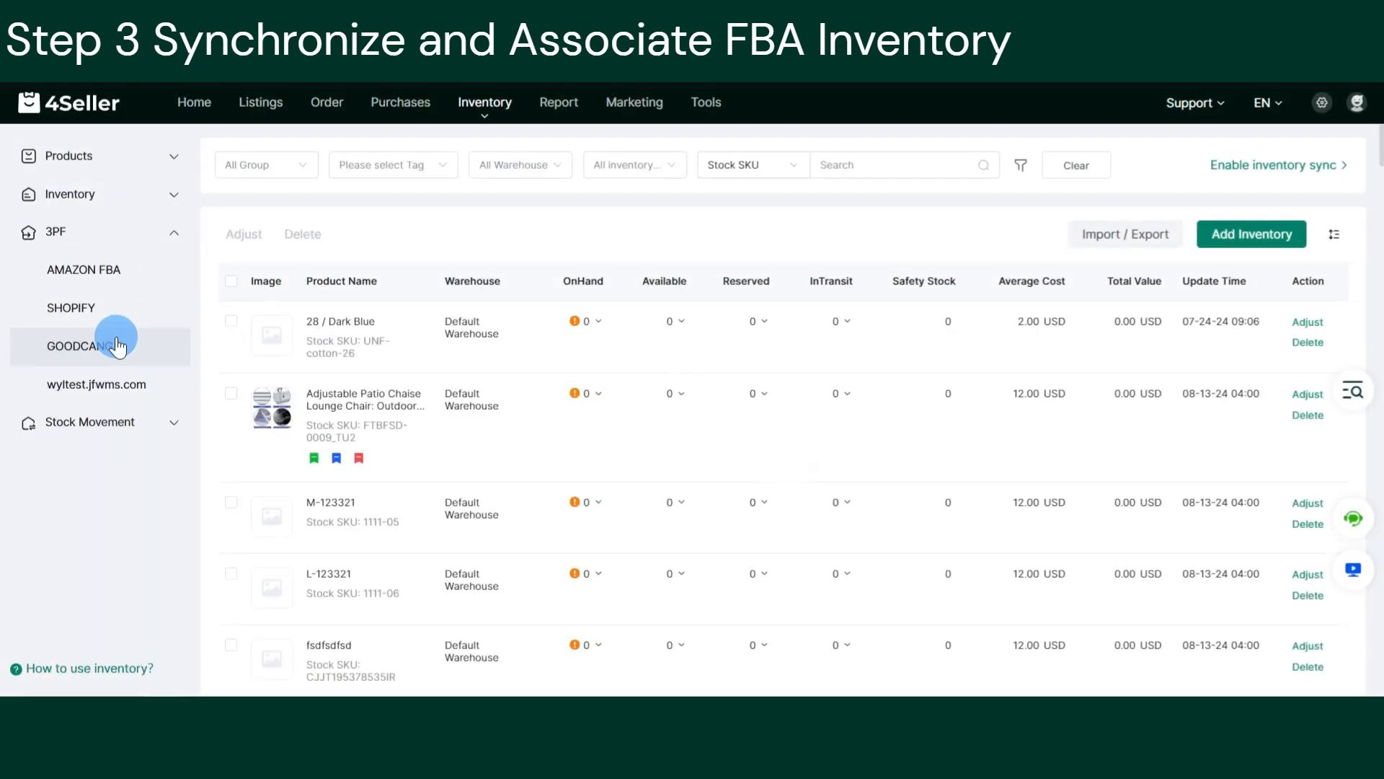
{"action": "left_click", "coordinate": [123, 272]}
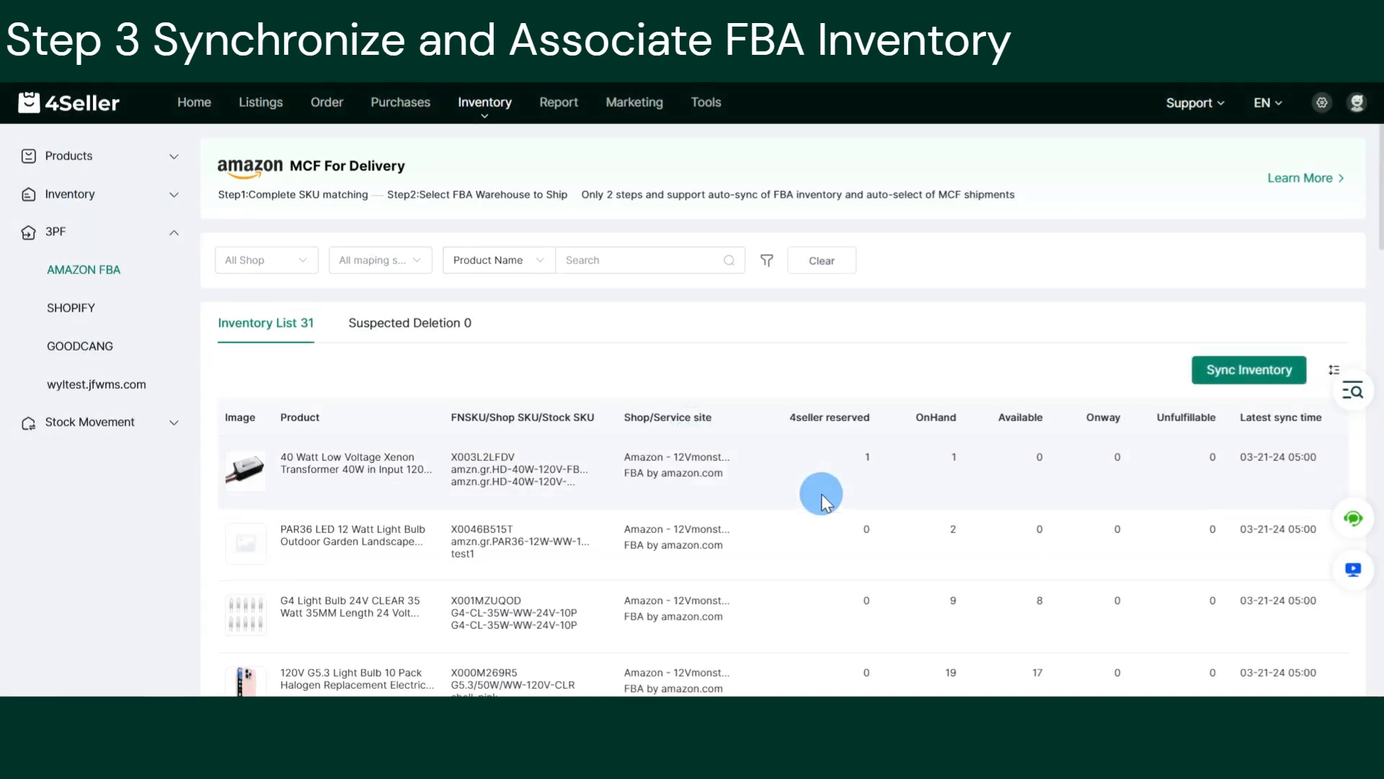
{"action": "left_click", "coordinate": [479, 554]}
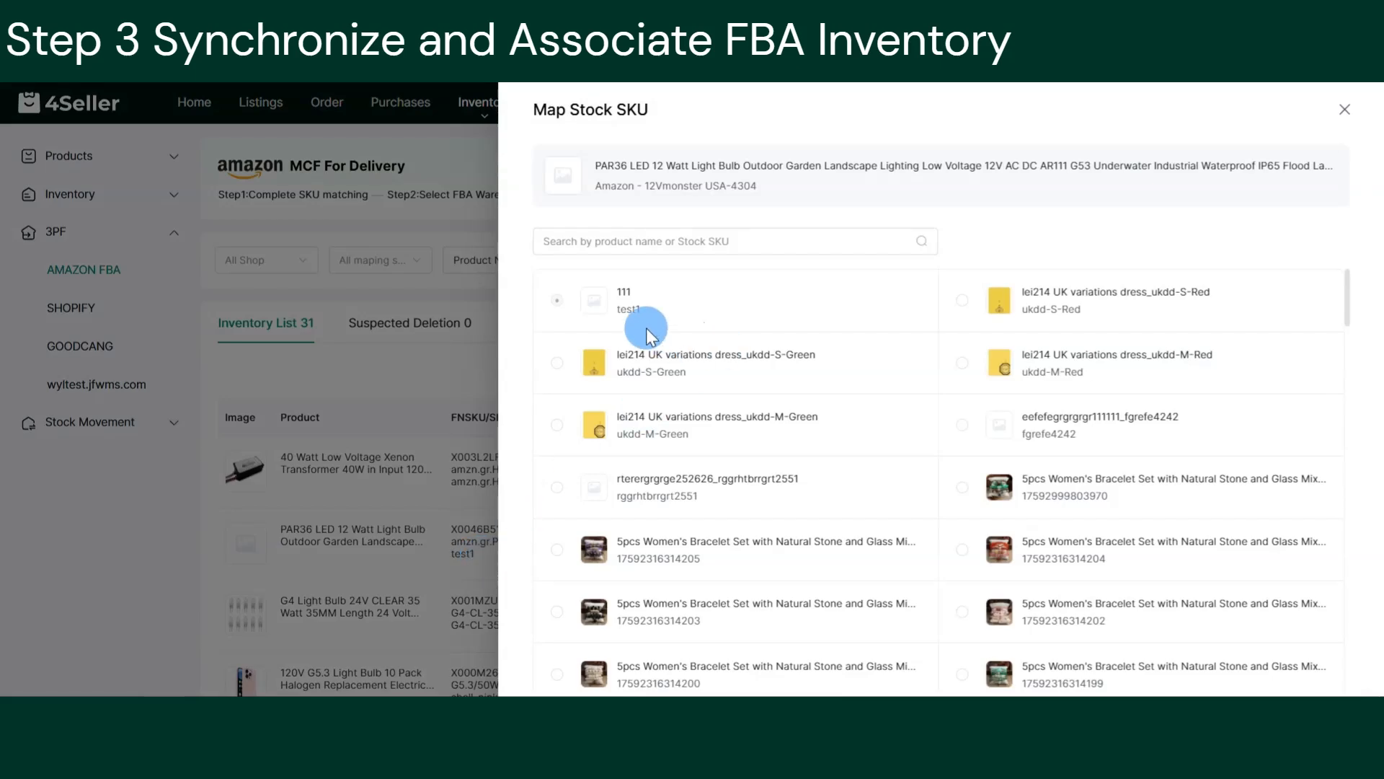
{"action": "left_click", "coordinate": [958, 302]}
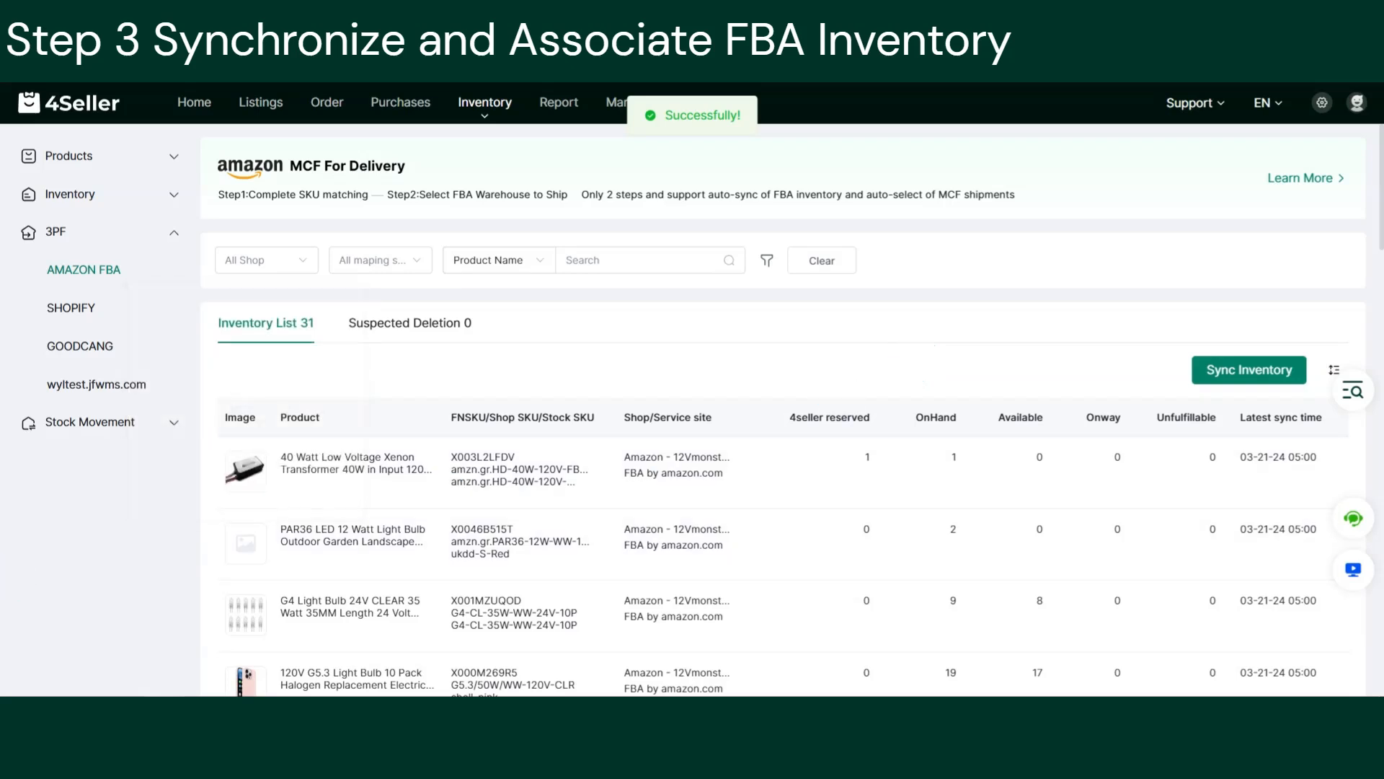
{"action": "left_click", "coordinate": [1320, 102]}
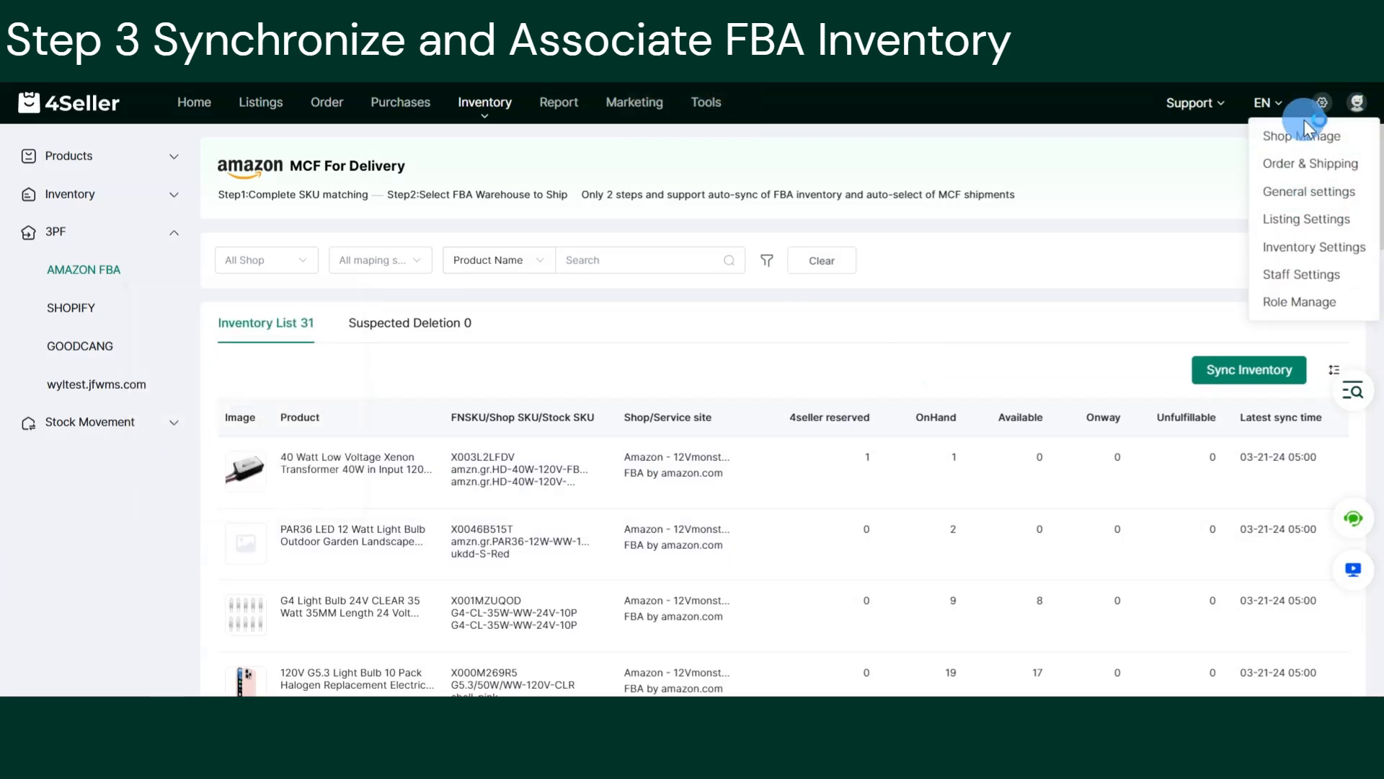
{"action": "left_click", "coordinate": [1309, 133]}
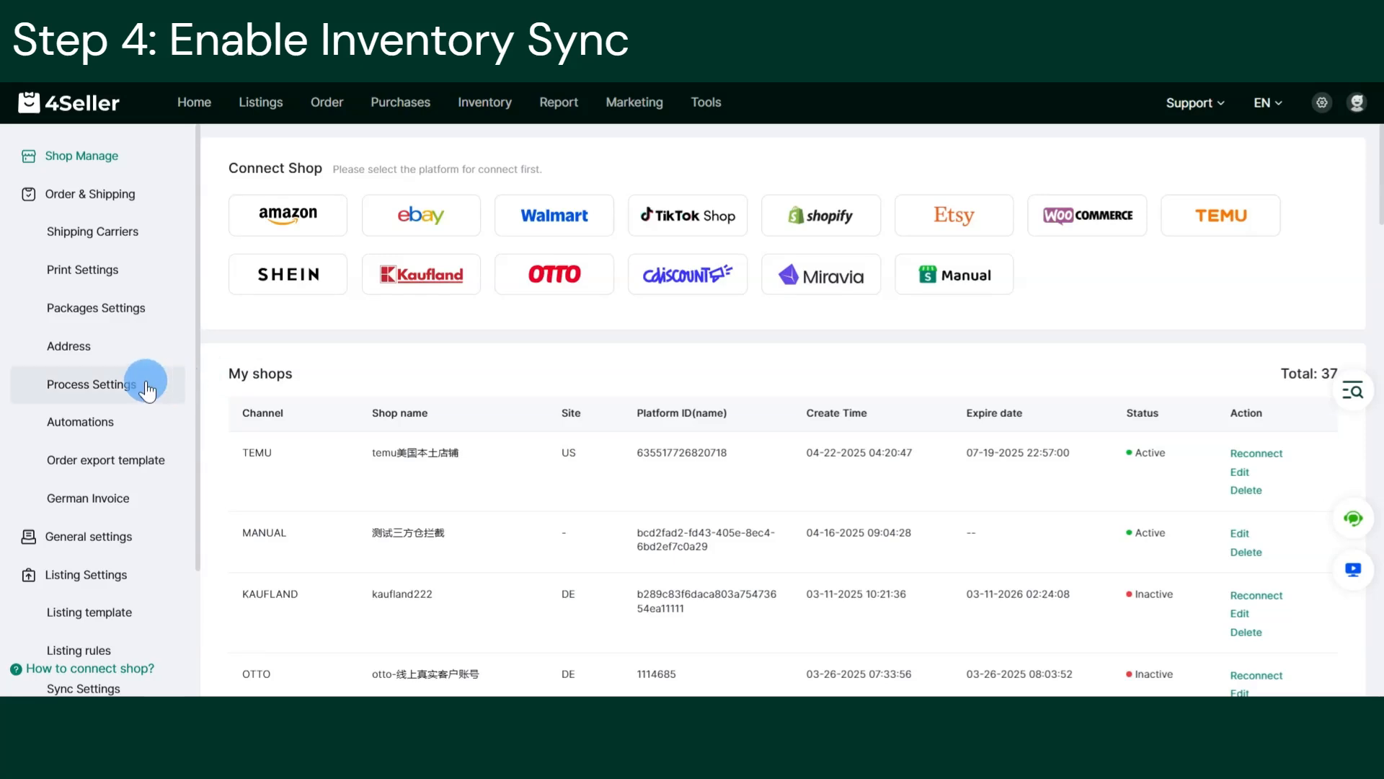
In Process Settings, switch on 'Update Stock to the marketplace from 4Seller automatically'.
{"action": "left_click", "coordinate": [148, 386]}
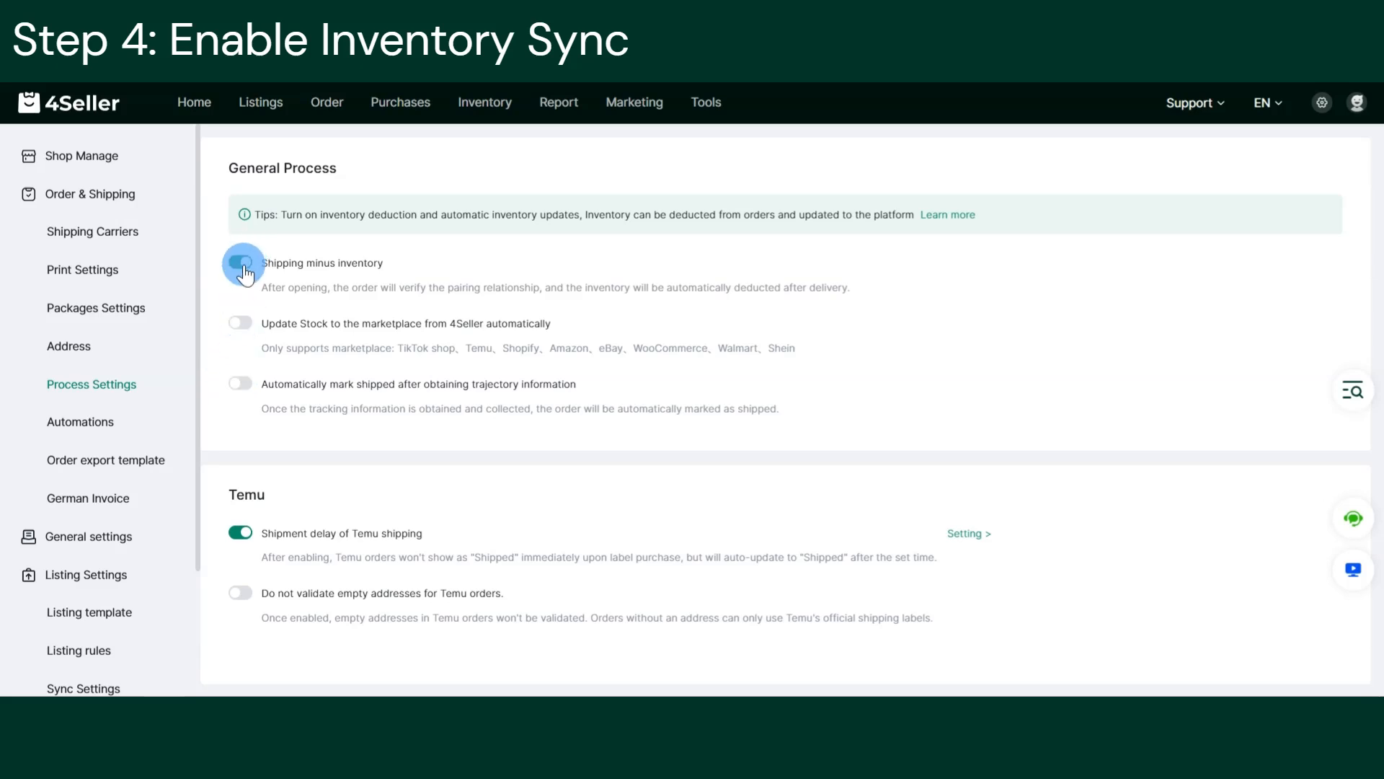
{"action": "left_click", "coordinate": [240, 323]}
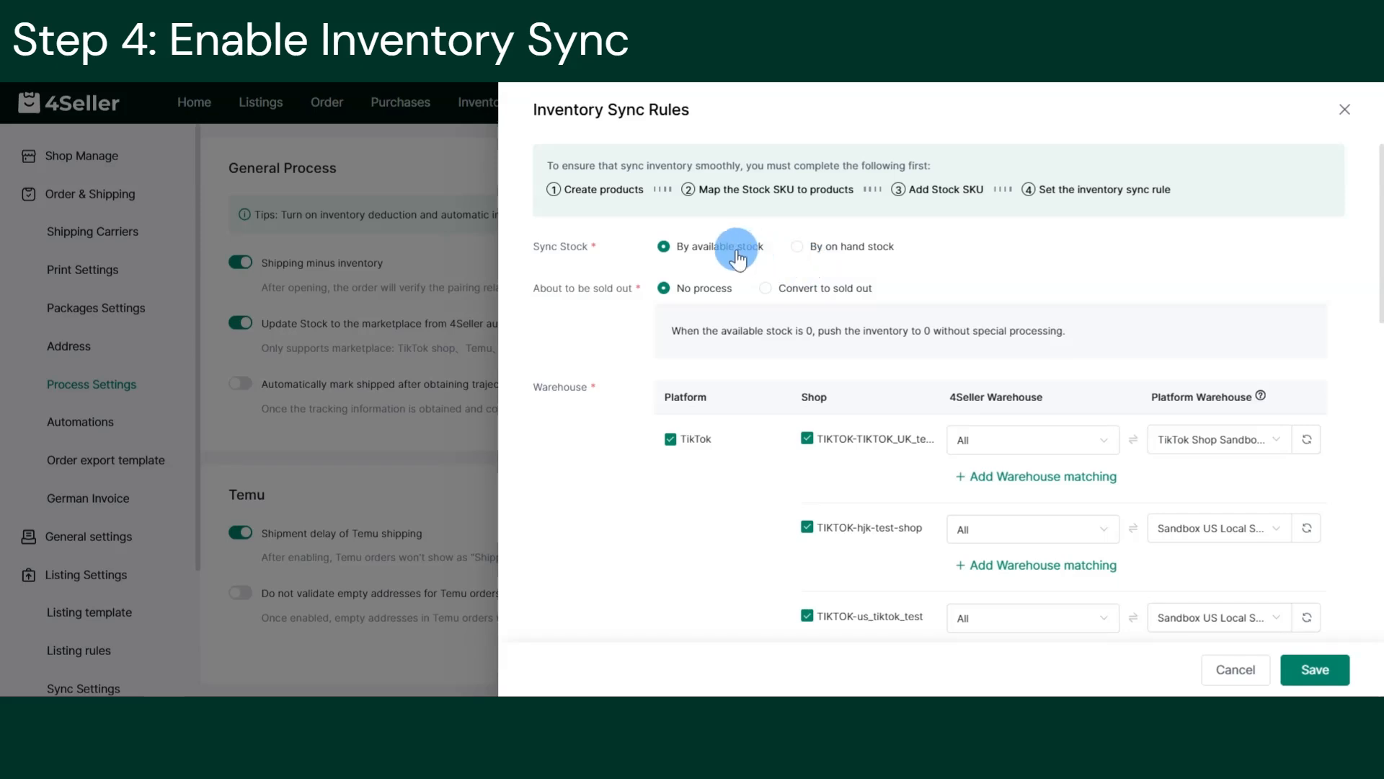
Sync stock by on-hand quantity and convert items to sold out below 10.
{"action": "left_click", "coordinate": [799, 247]}
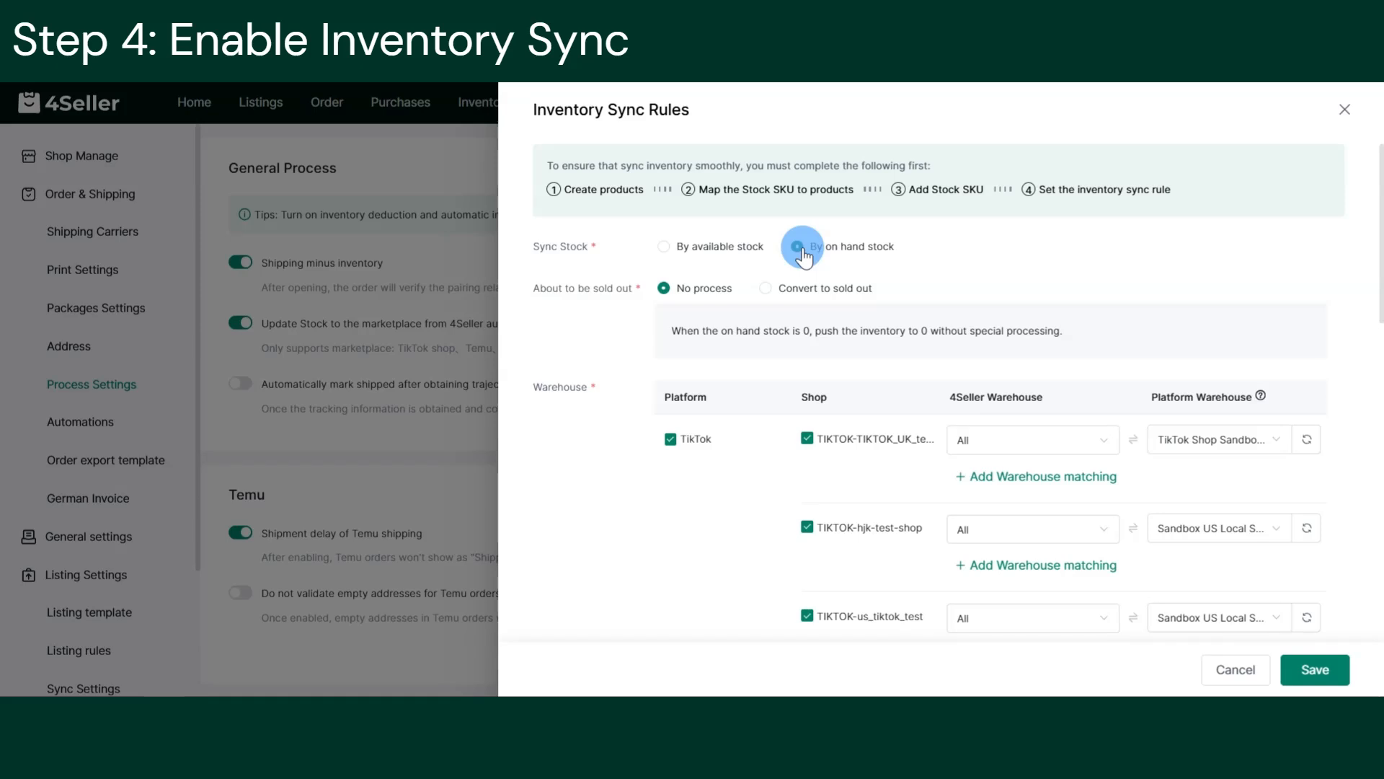
{"action": "left_click", "coordinate": [766, 289]}
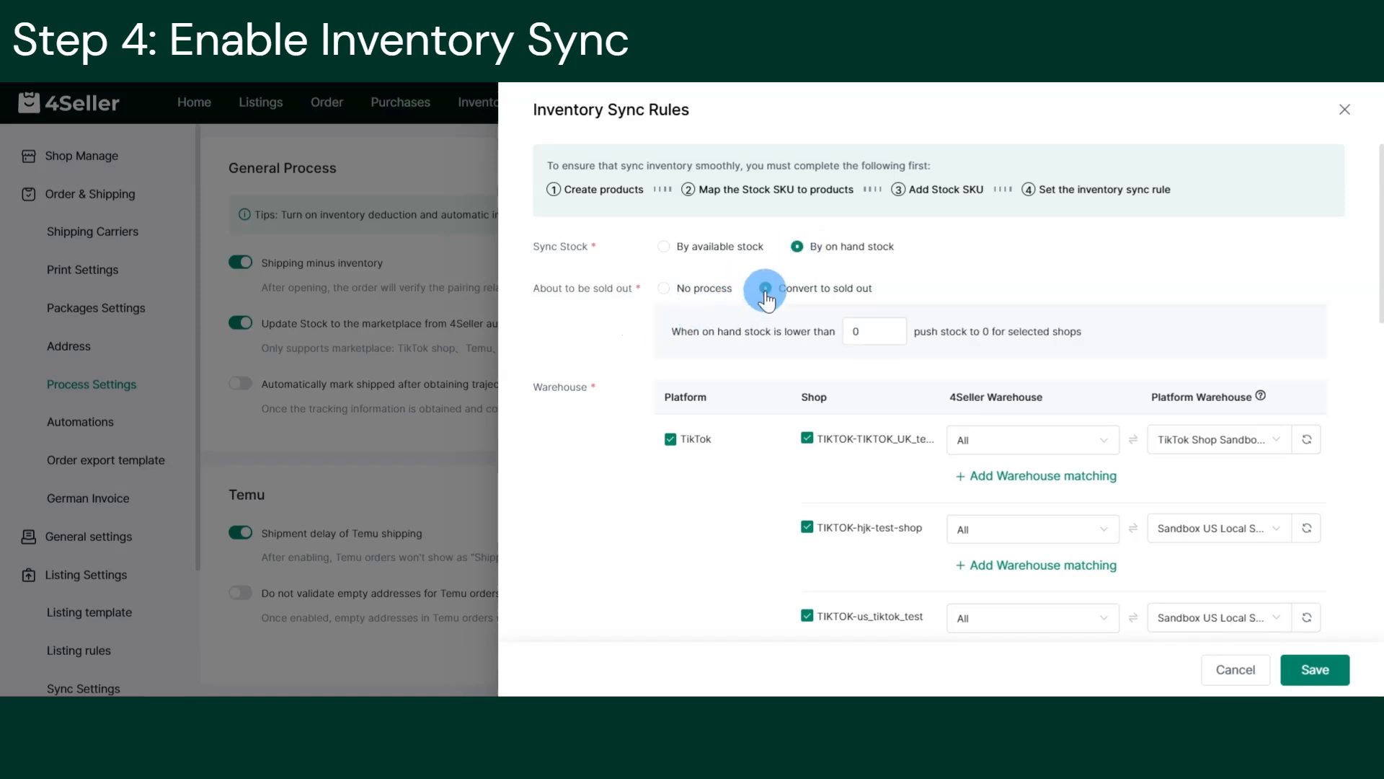
{"action": "left_click", "coordinate": [867, 324]}
{"action": "left_click_drag", "start_coordinate": [868, 324], "coordinate": [852, 328]}
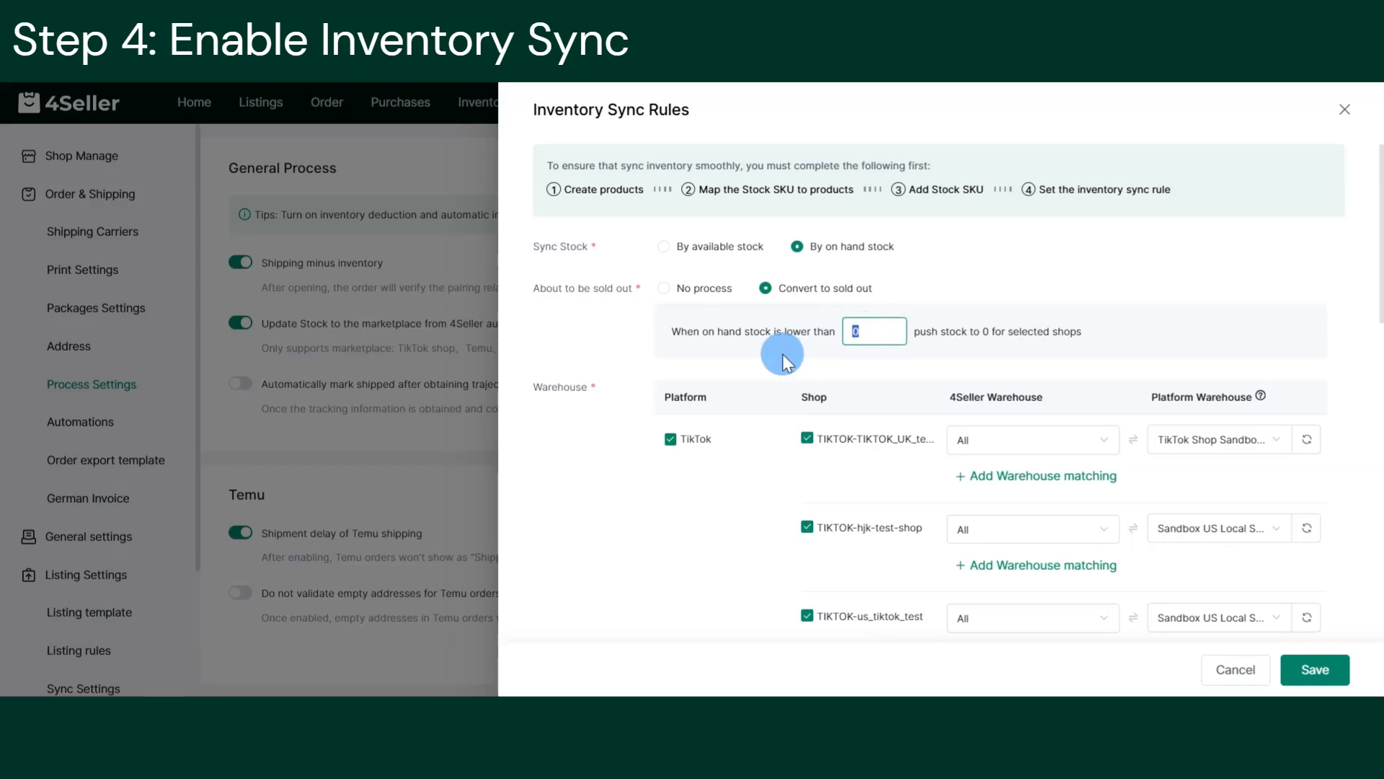
{"action": "type", "text": "10"}
{"action": "left_click", "coordinate": [957, 295]}
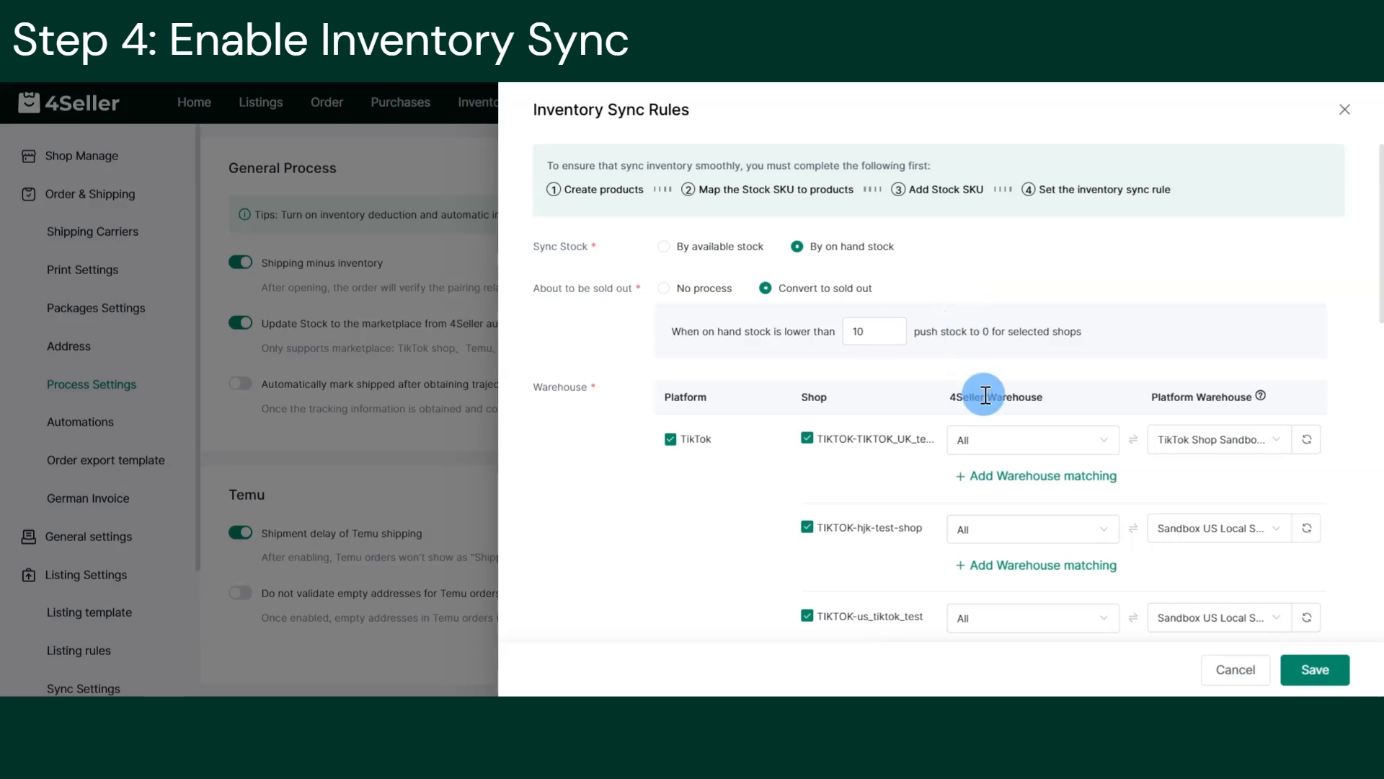
Use 4Seller warehouse 11 for the first TikTok shop and save the sync rules.
{"action": "left_click", "coordinate": [1053, 438]}
{"action": "left_click", "coordinate": [1051, 436]}
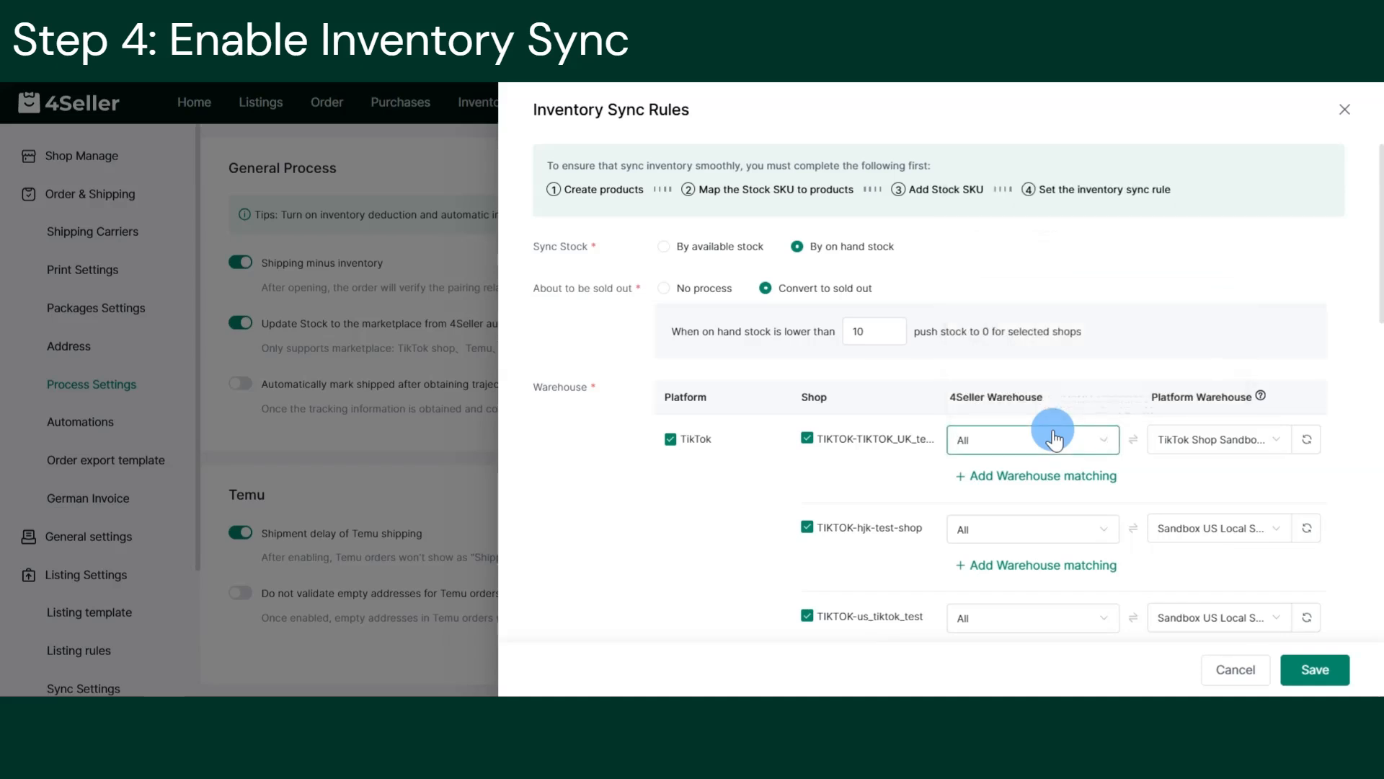
{"action": "left_click", "coordinate": [1034, 437]}
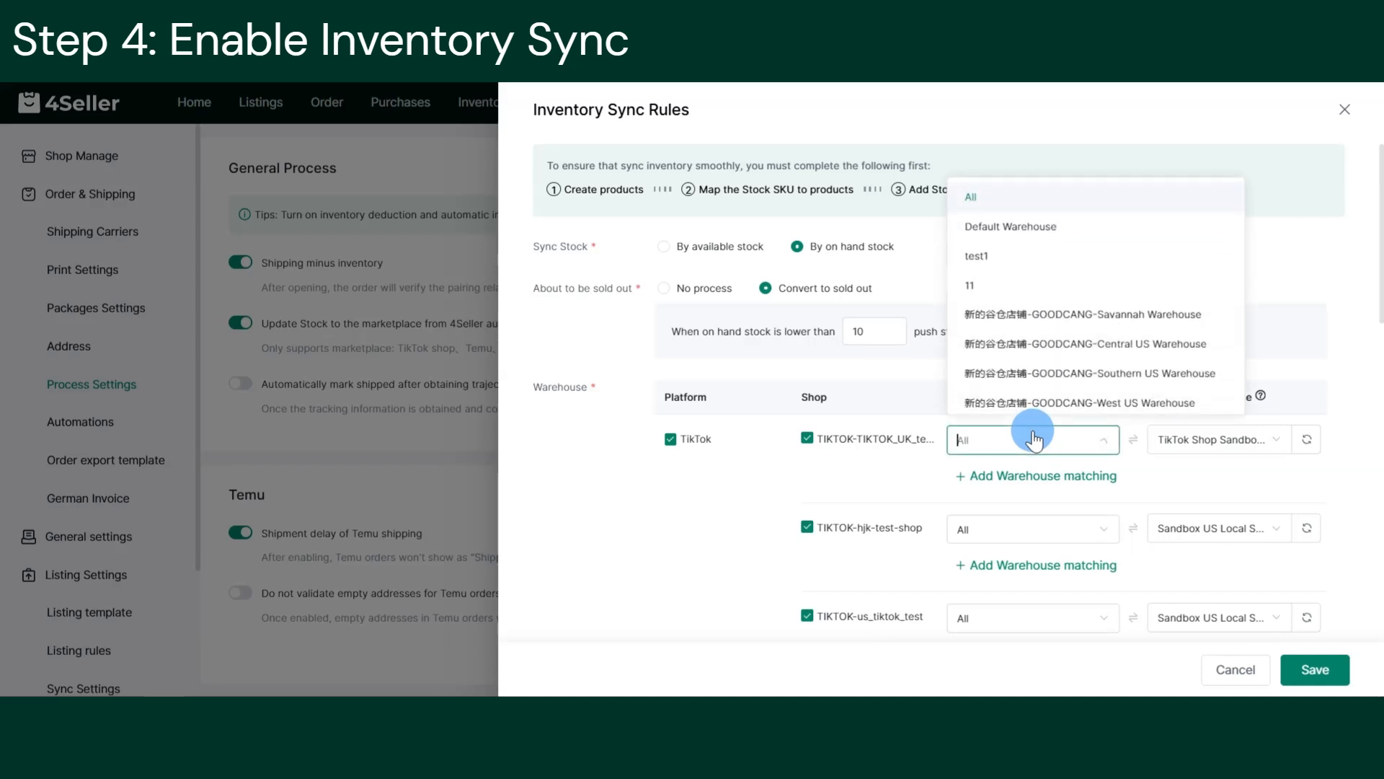
{"action": "left_click", "coordinate": [996, 272]}
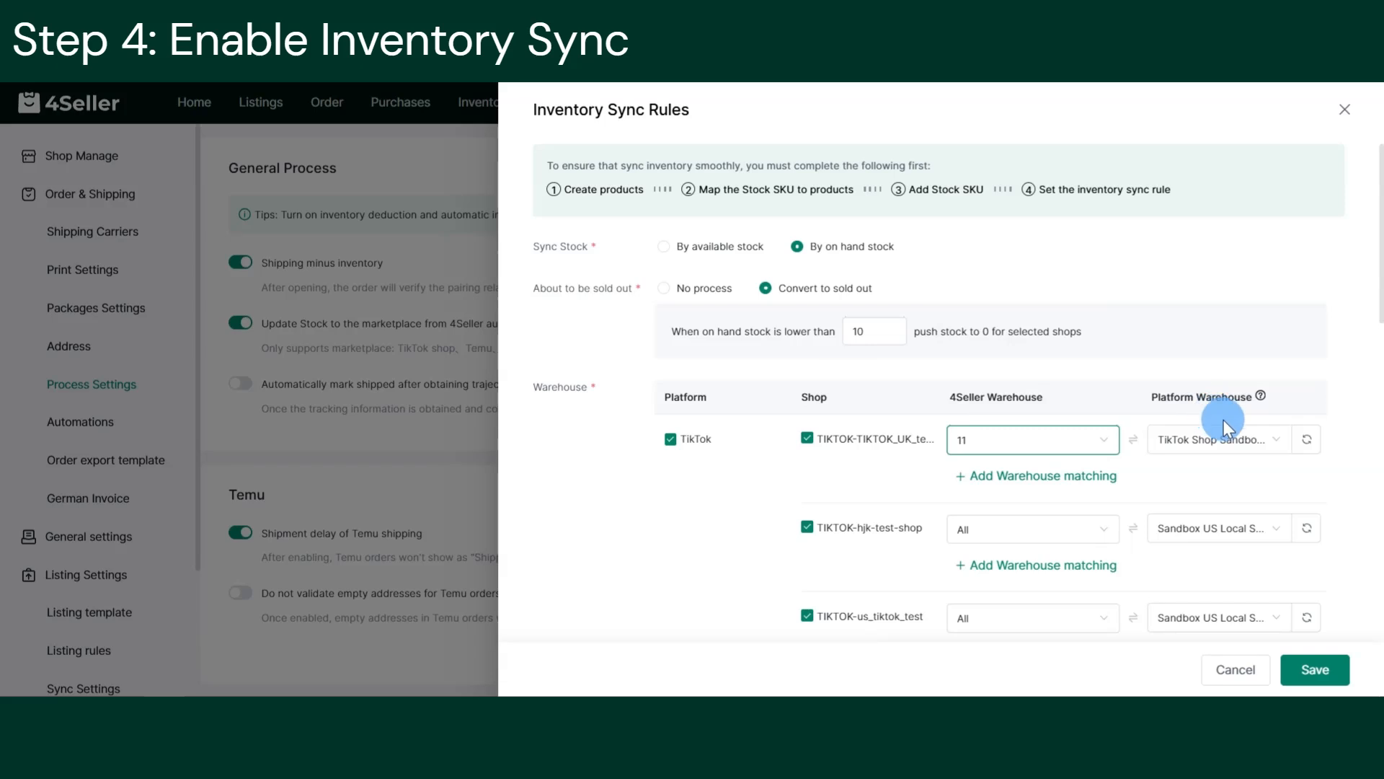
{"action": "left_click", "coordinate": [1241, 440]}
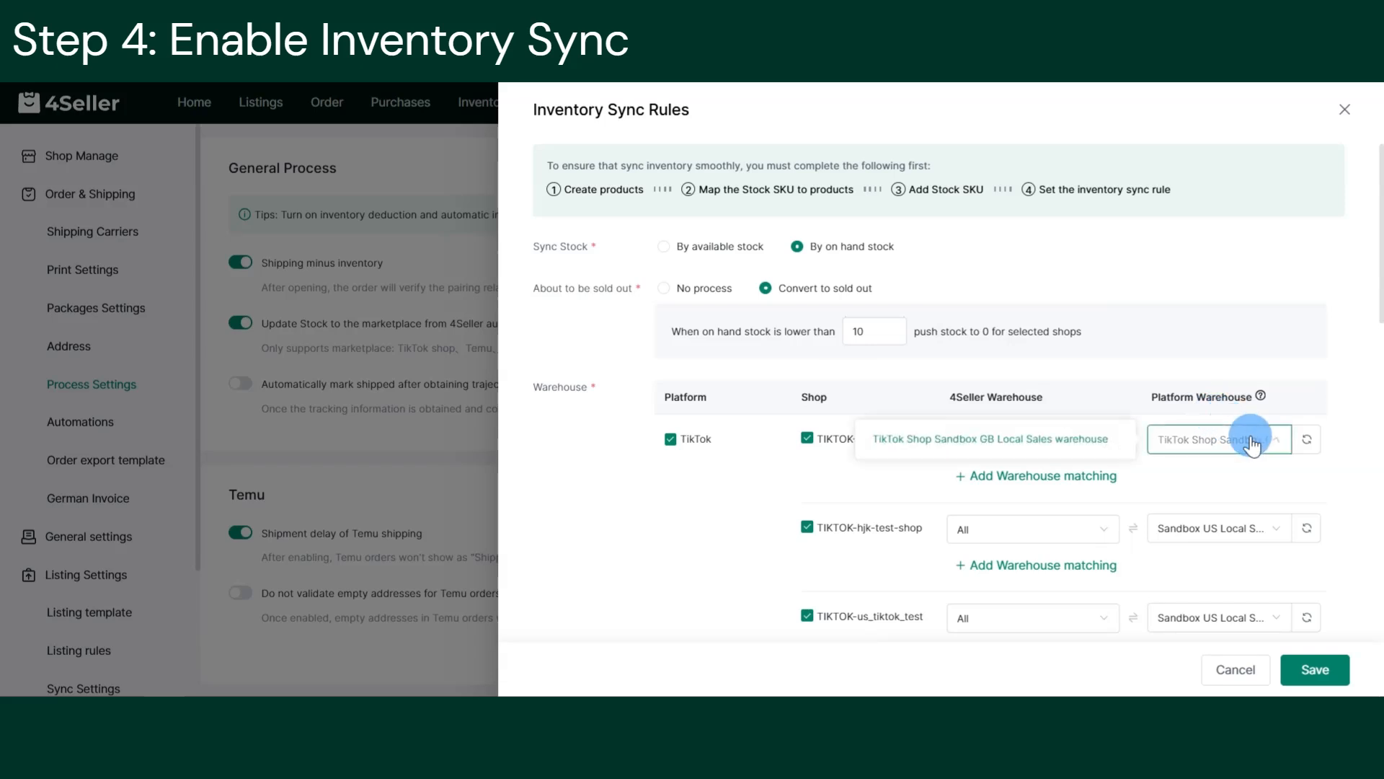
{"action": "left_click", "coordinate": [1252, 442]}
{"action": "scroll", "coordinate": [1168, 516], "scroll_direction": "down", "scroll_amount": 8}
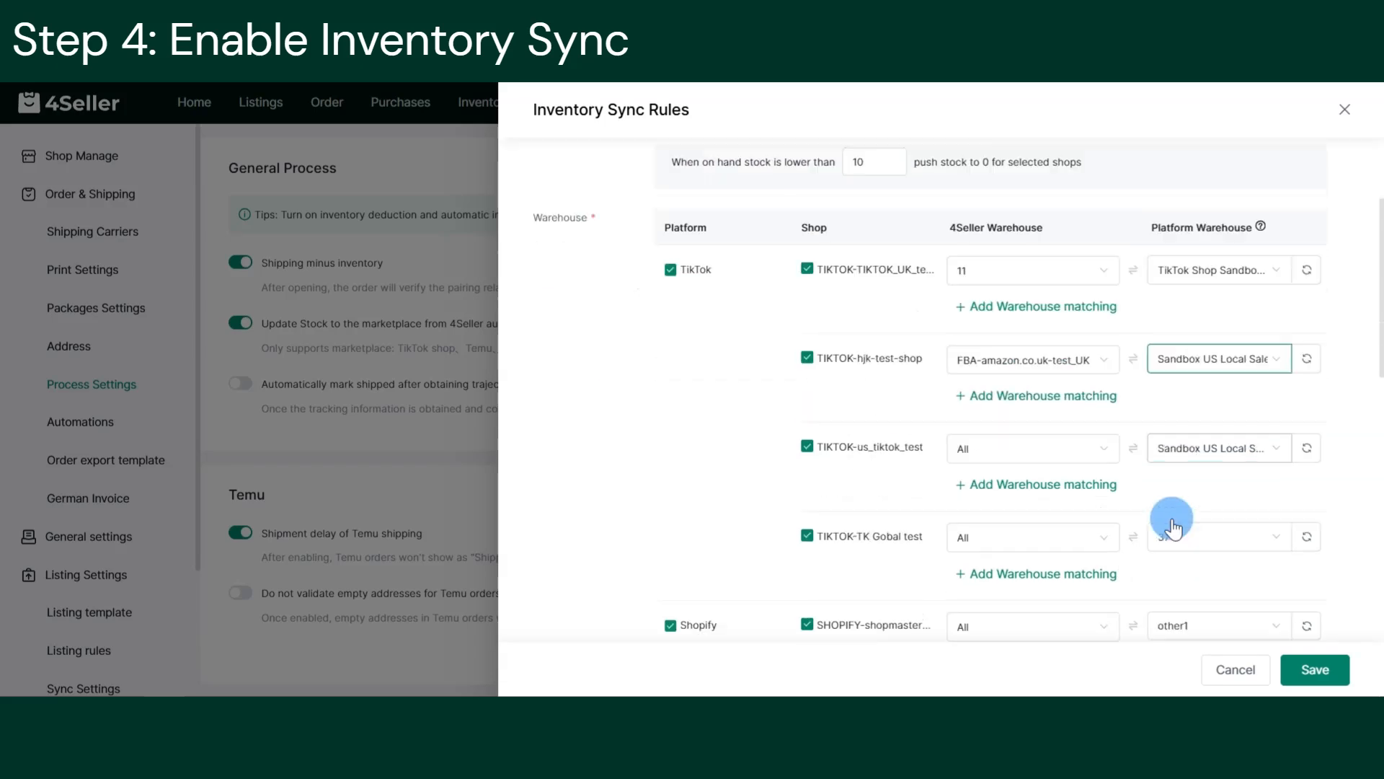
{"action": "scroll", "coordinate": [1172, 528], "scroll_direction": "down", "scroll_amount": 3}
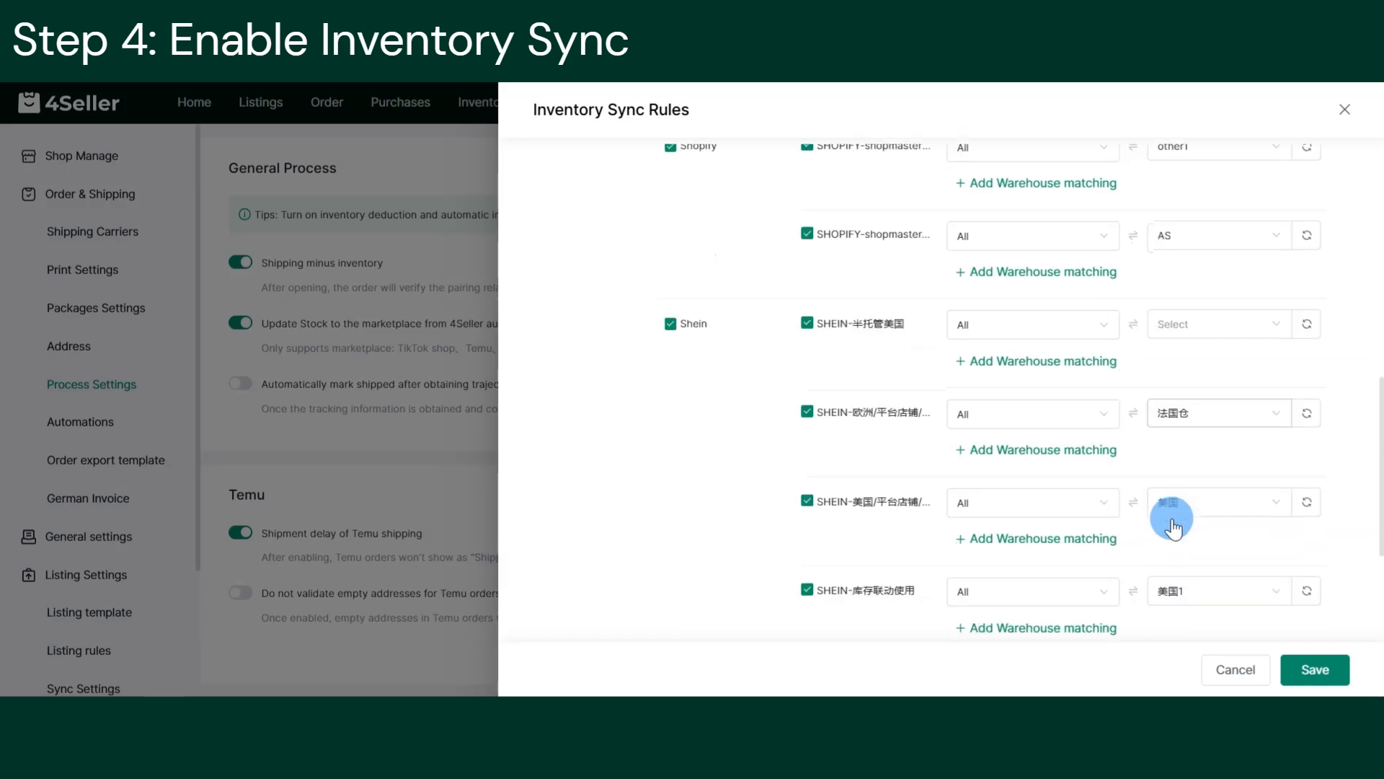
{"action": "scroll", "coordinate": [1173, 520], "scroll_direction": "down", "scroll_amount": 2}
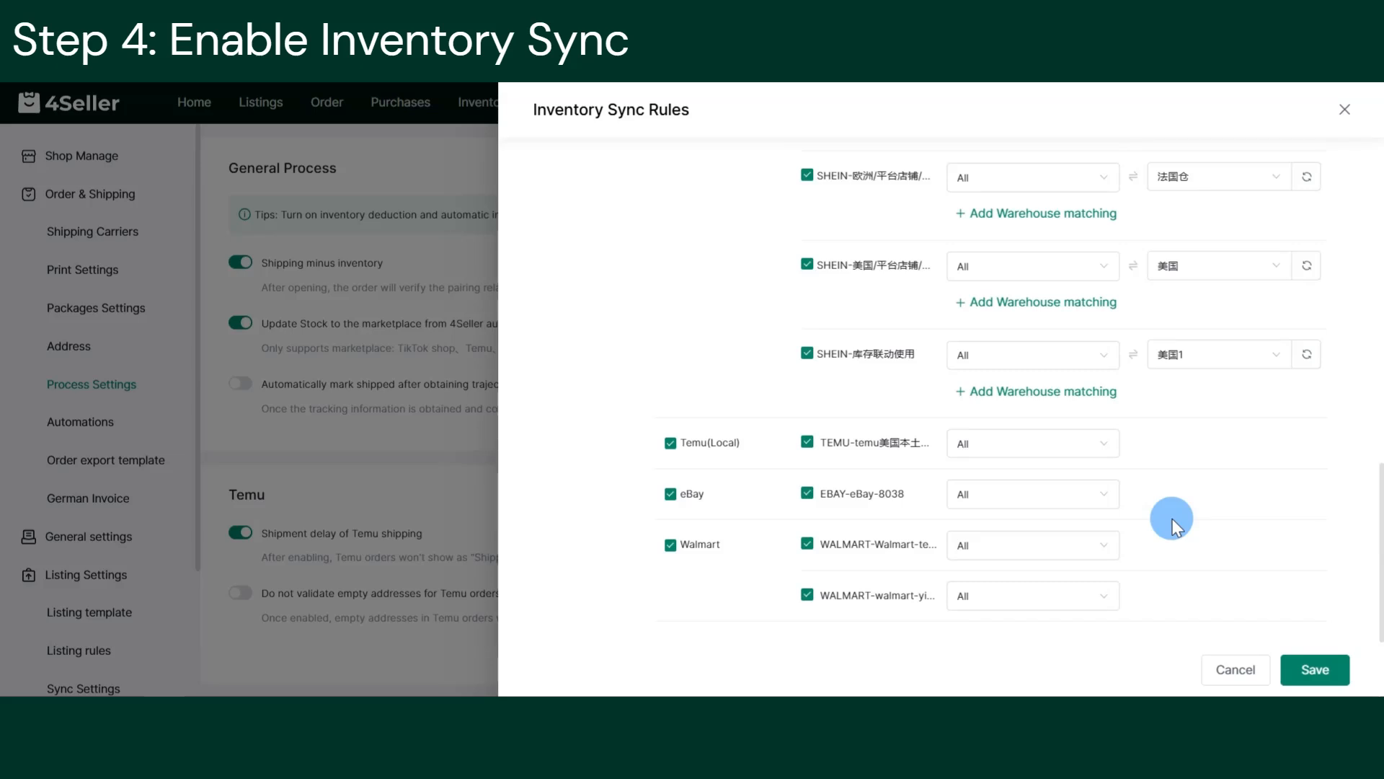
{"action": "left_click", "coordinate": [1319, 669]}
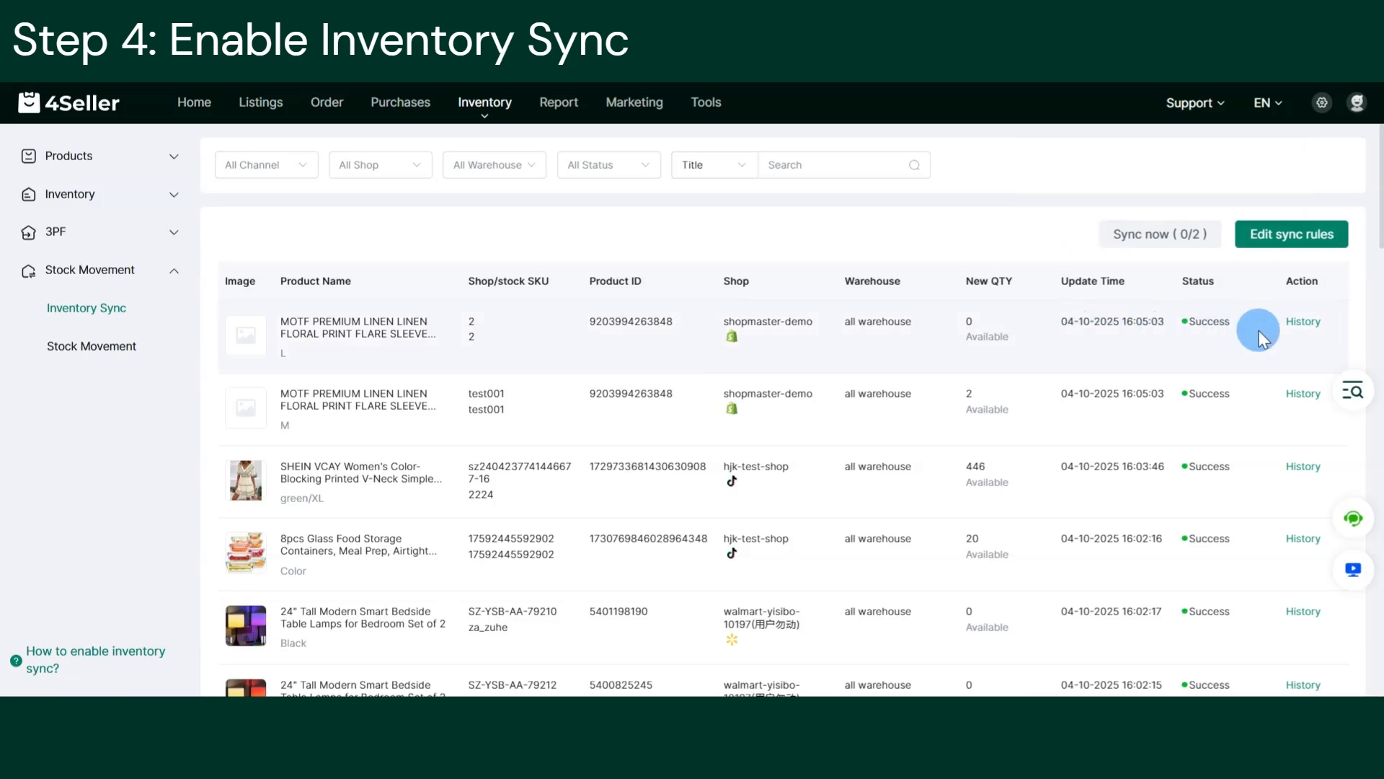
Review the sync history of a successful product and of the failed duo sku test 1 wudong.
{"action": "left_click", "coordinate": [1303, 322]}
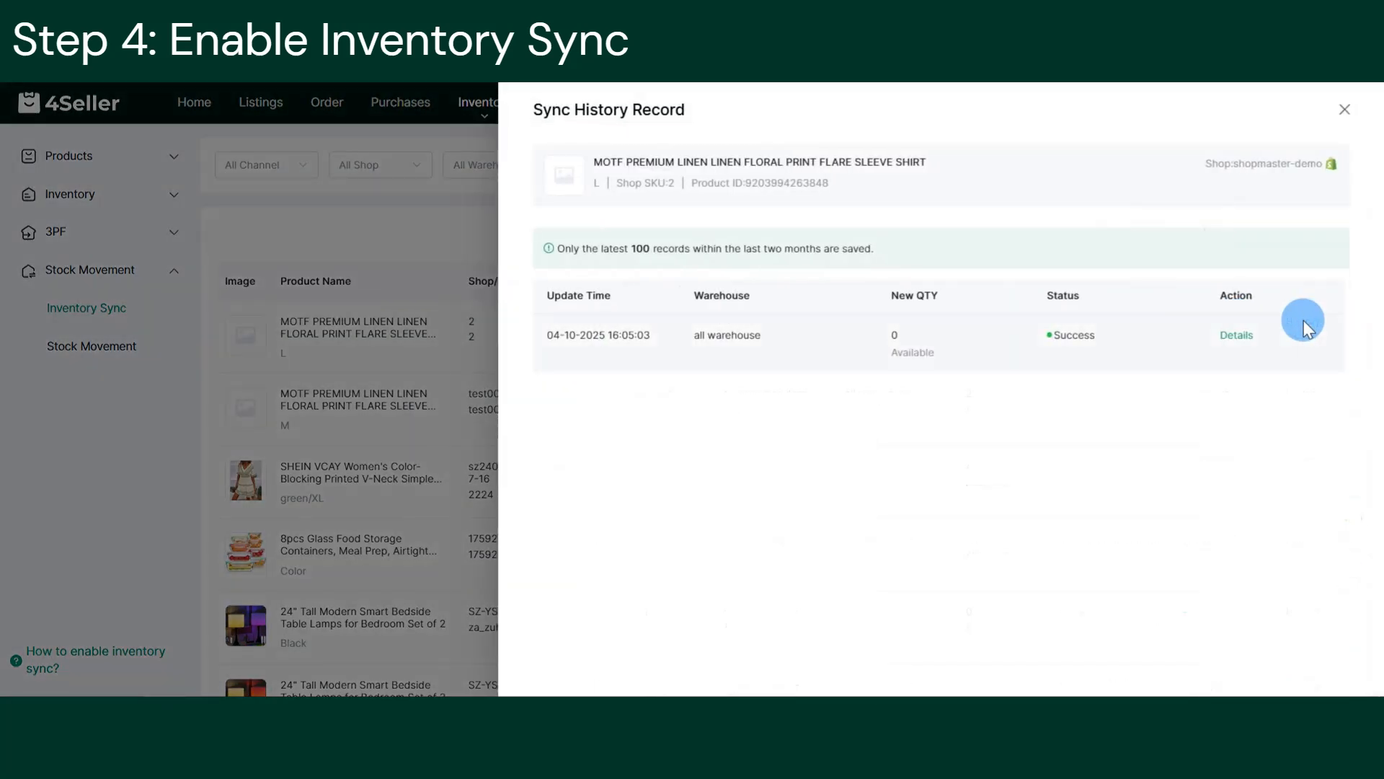
{"action": "left_click", "coordinate": [1344, 110]}
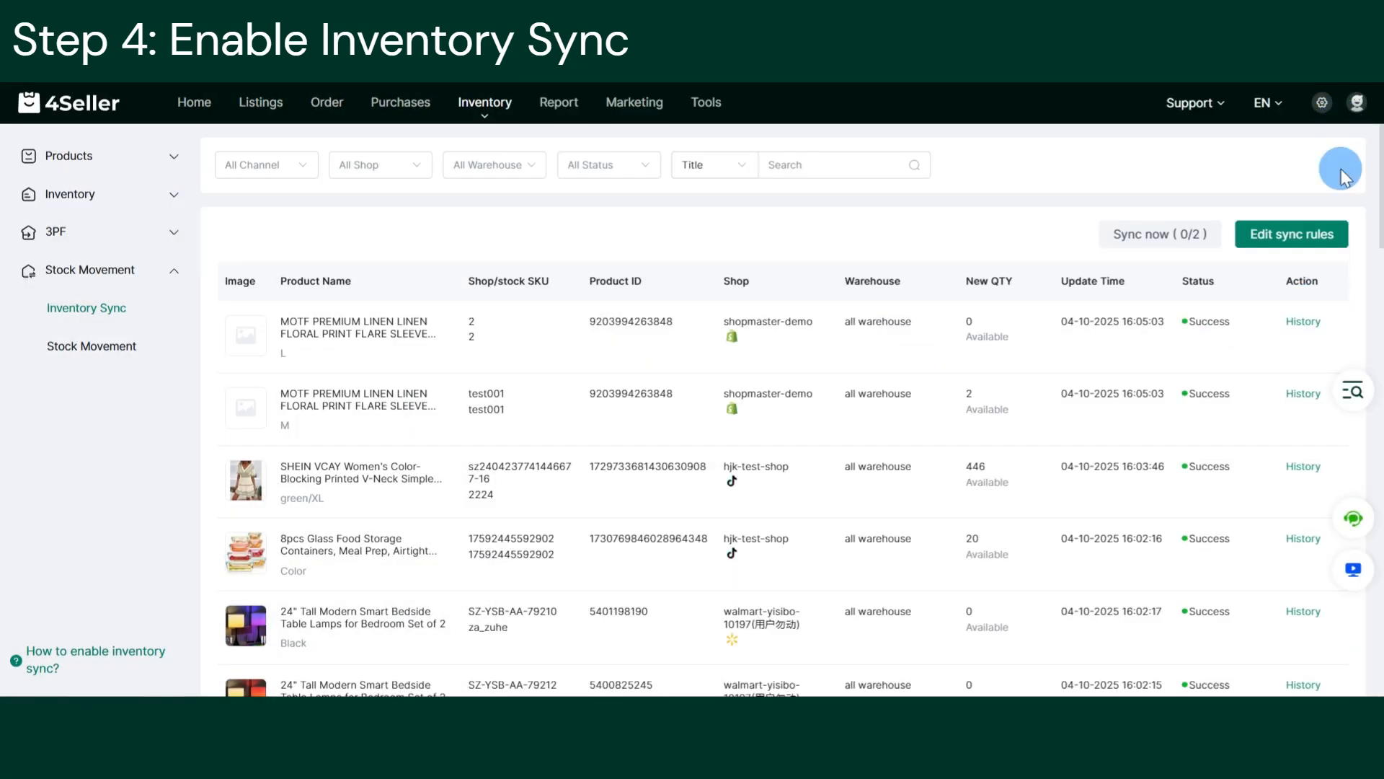
{"action": "scroll", "coordinate": [1224, 444], "scroll_direction": "down", "scroll_amount": 20}
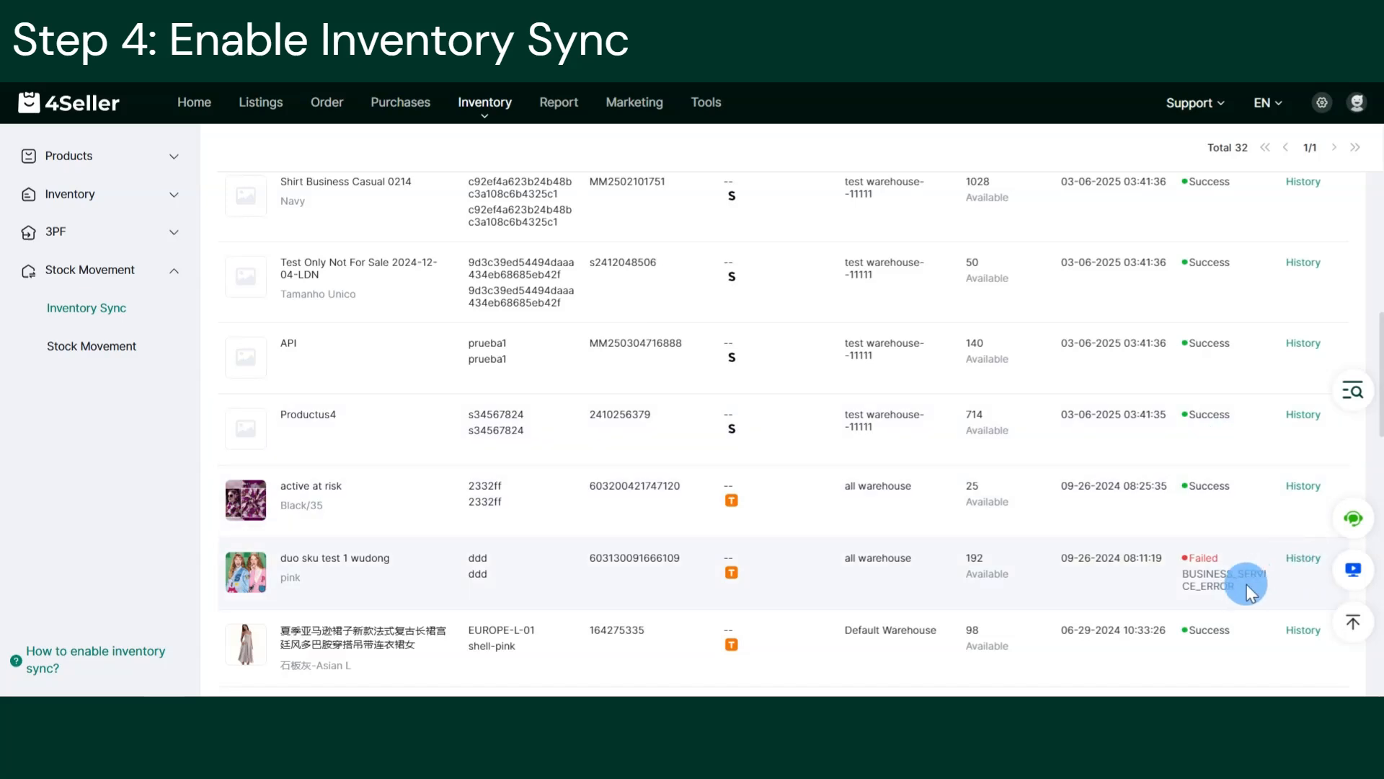
{"action": "left_click", "coordinate": [1313, 558]}
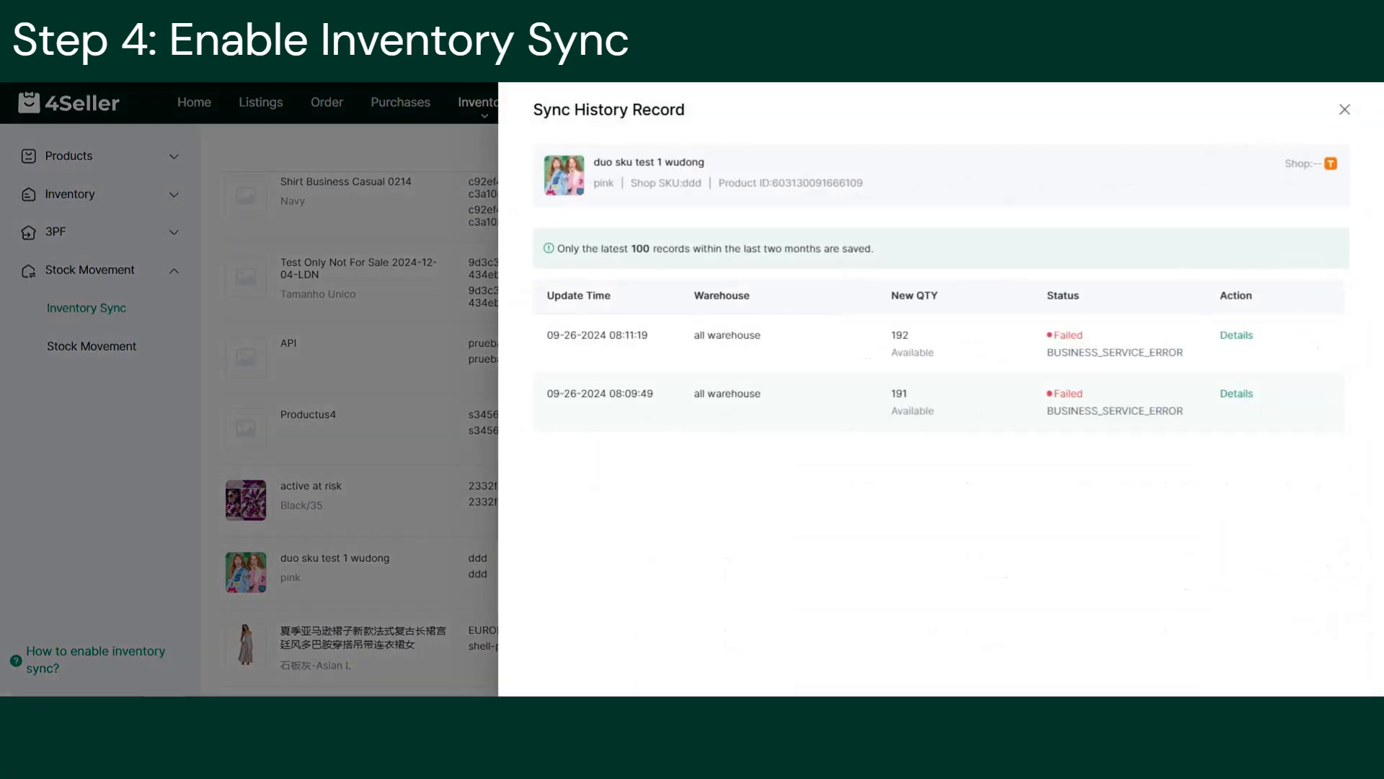
{"action": "left_click", "coordinate": [1344, 109]}
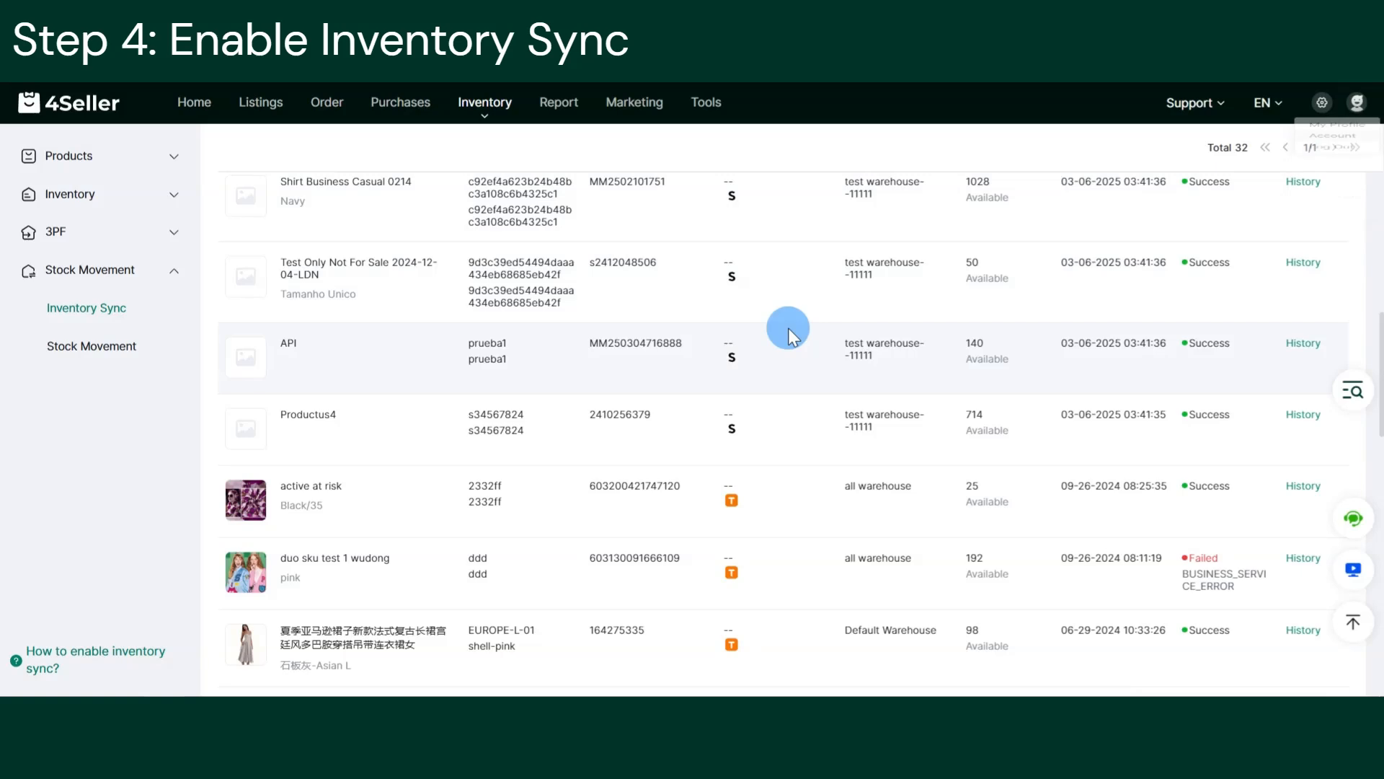
{"action": "scroll", "coordinate": [791, 327], "scroll_direction": "up", "scroll_amount": 15}
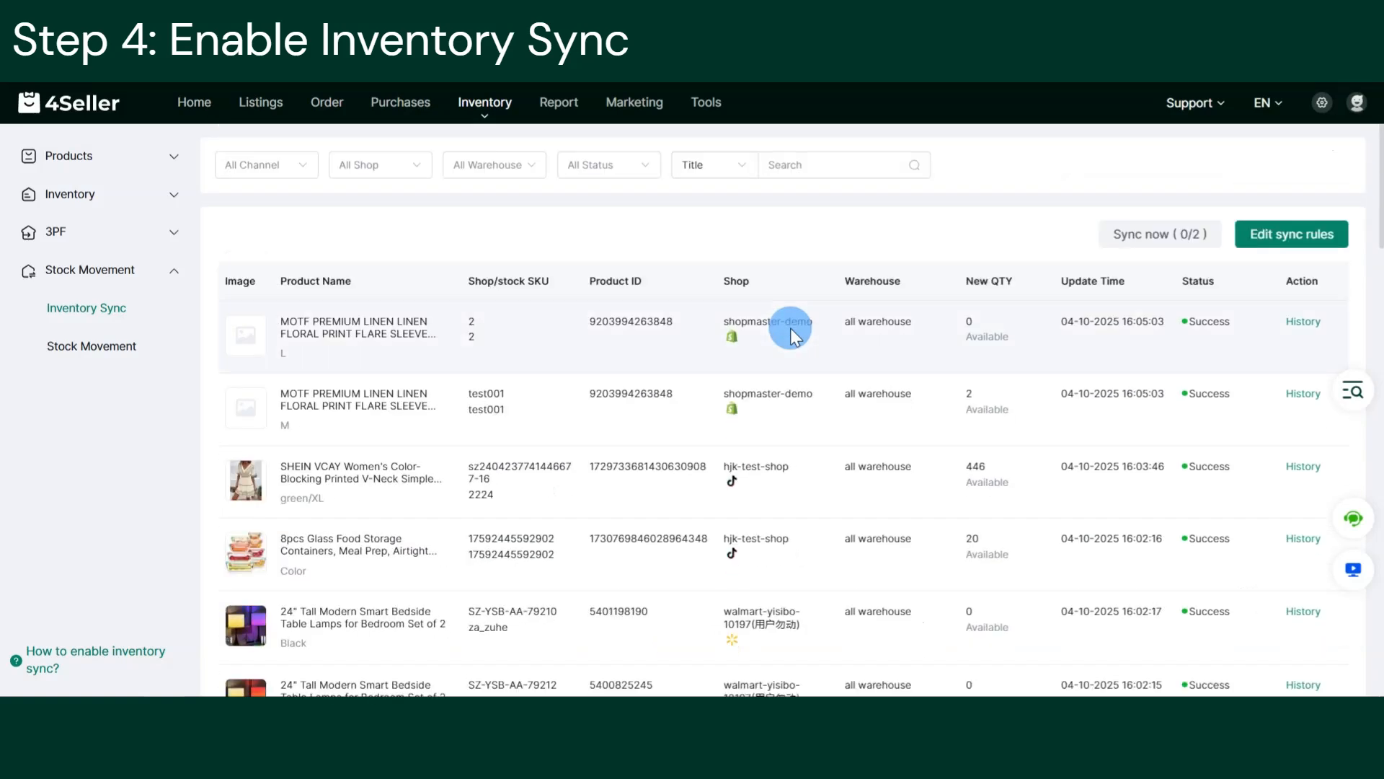
Search the Inventory Sync list by Stock SKU for test1.
{"action": "left_click", "coordinate": [735, 164]}
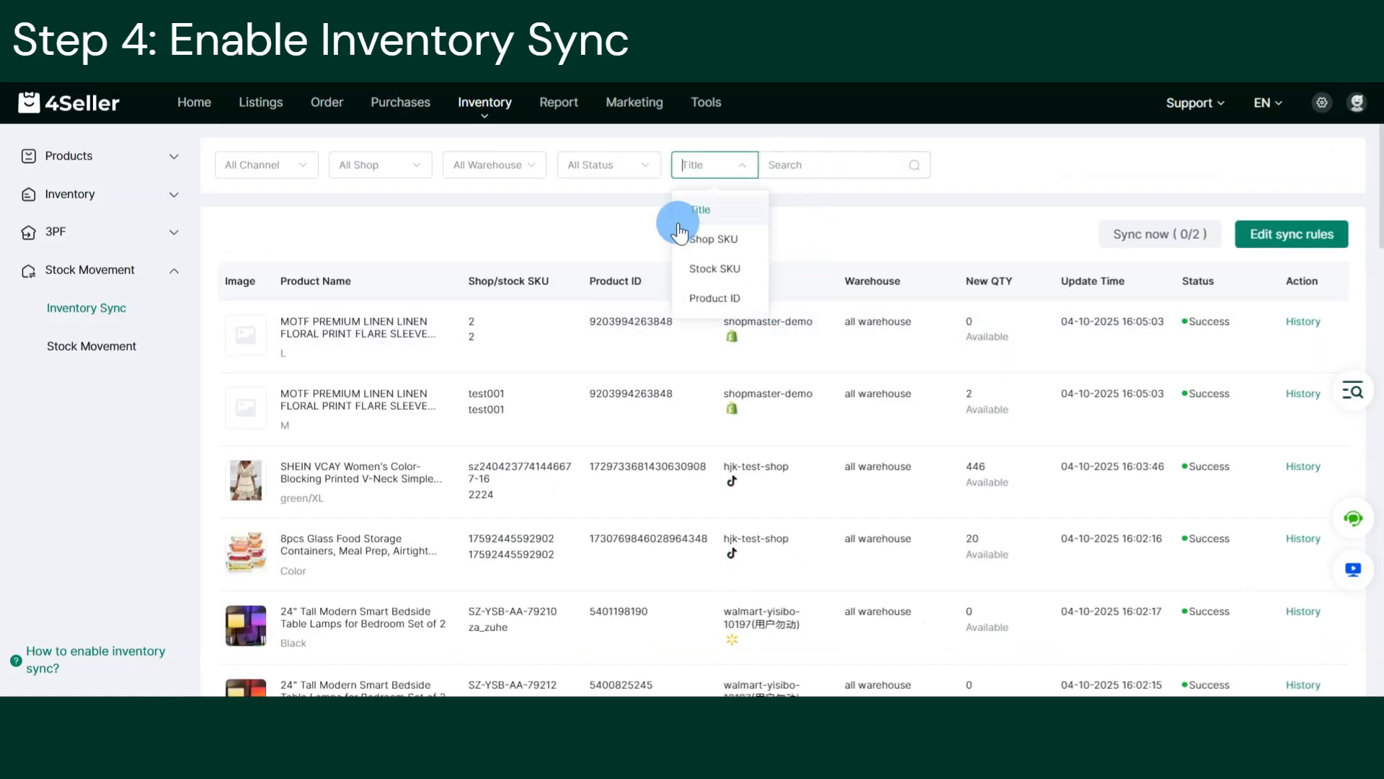
{"action": "left_click", "coordinate": [721, 269]}
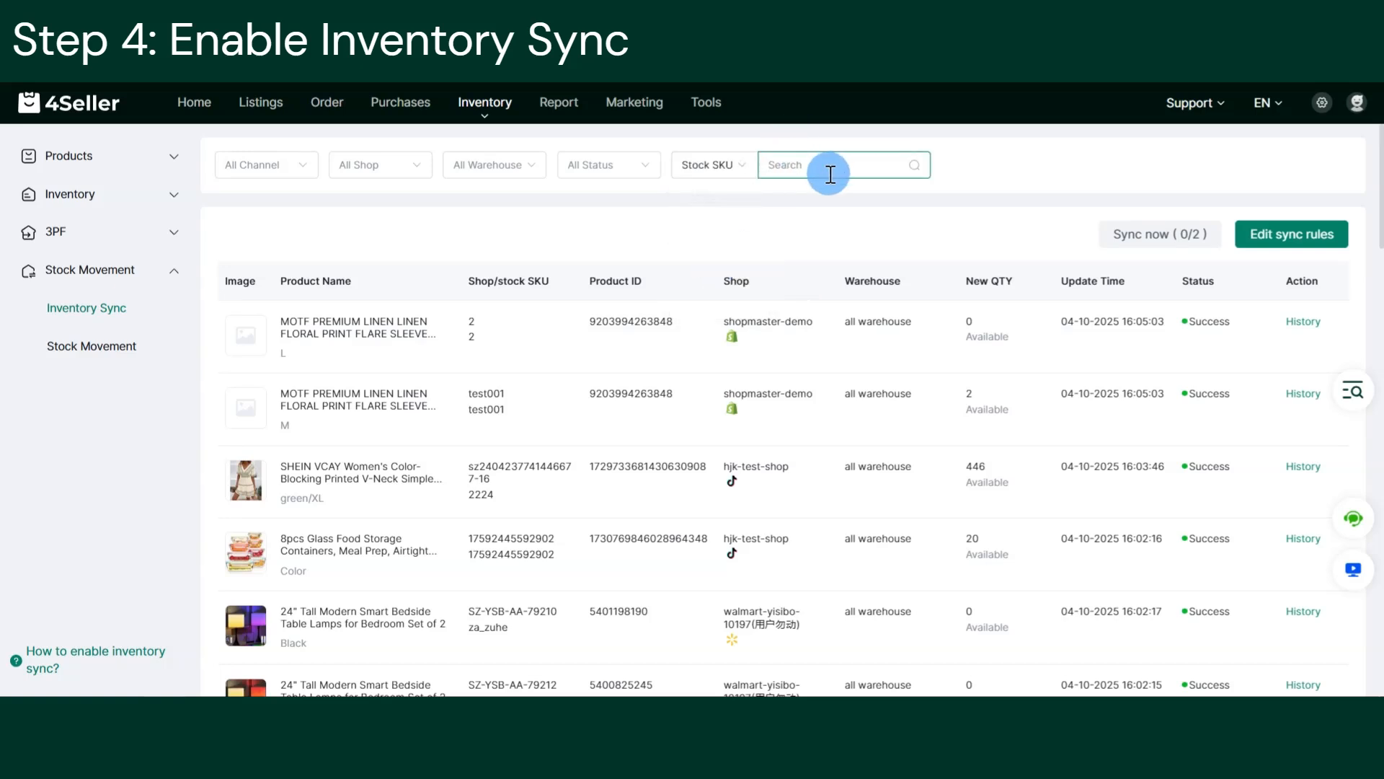
{"action": "type", "text": "test1"}
{"action": "key", "text": "Return"}
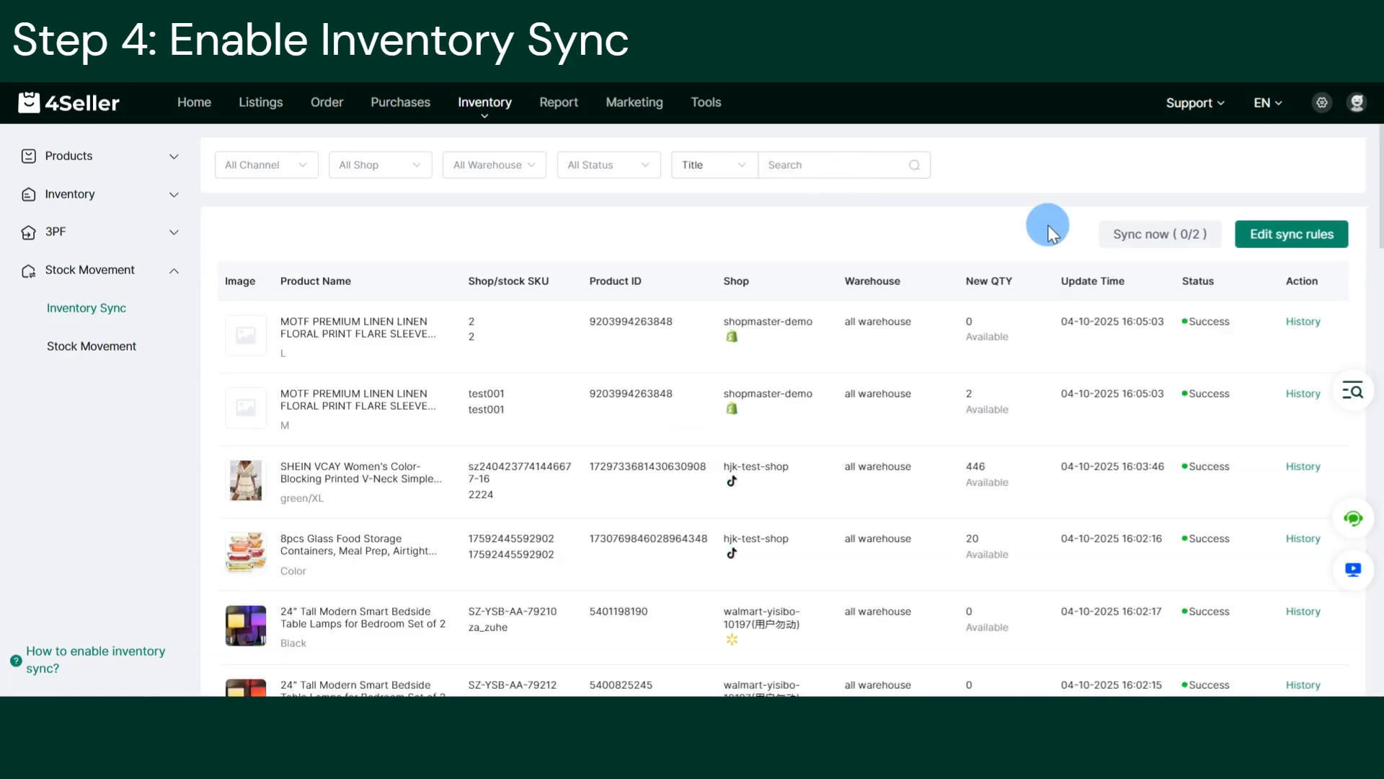